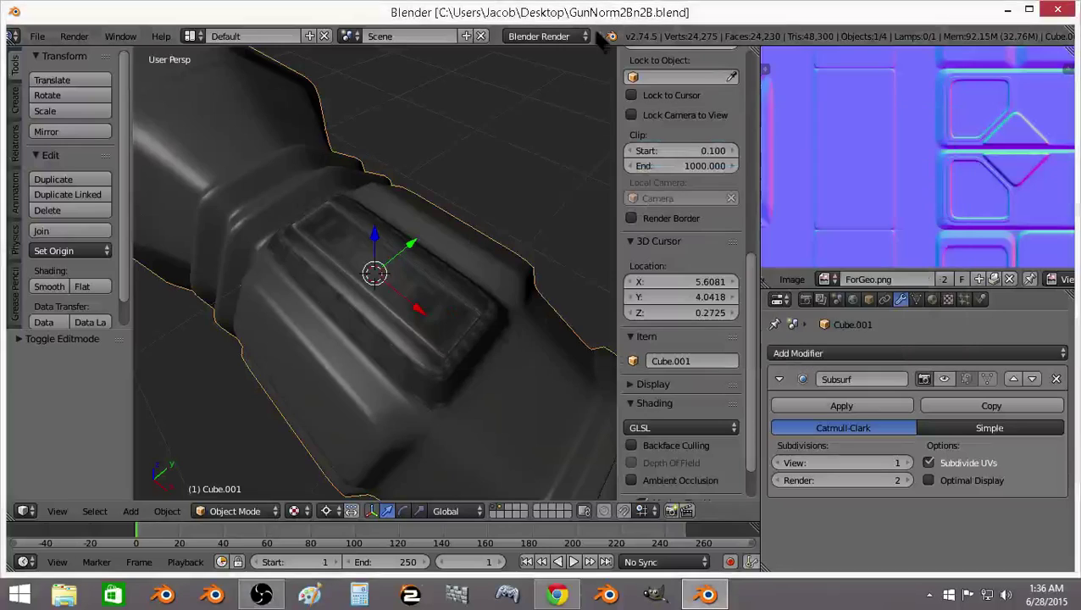
# Reset the long bevel strip's UVs so they fill the whole ForGeo.png texture
pyautogui.moveTo(349, 311)
pyautogui.mouseDown(button='middle')
pyautogui.moveTo(366, 342)
pyautogui.moveTo(342, 244)
pyautogui.moveTo(320, 209)
pyautogui.moveTo(466, 247)
pyautogui.moveTo(413, 349)
pyautogui.moveTo(416, 300)
pyautogui.moveTo(373, 357)
pyautogui.moveTo(386, 355)
pyautogui.moveTo(376, 339)
pyautogui.mouseUp(button='middle')
pyautogui.press('Tab')
pyautogui.click(98, 275)
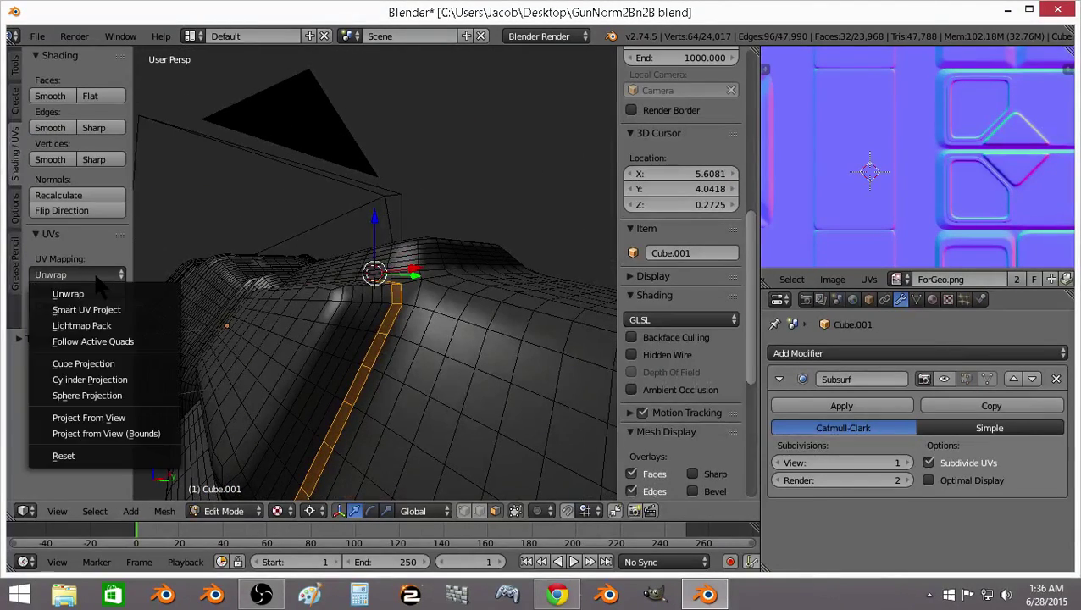
pyautogui.click(103, 458)
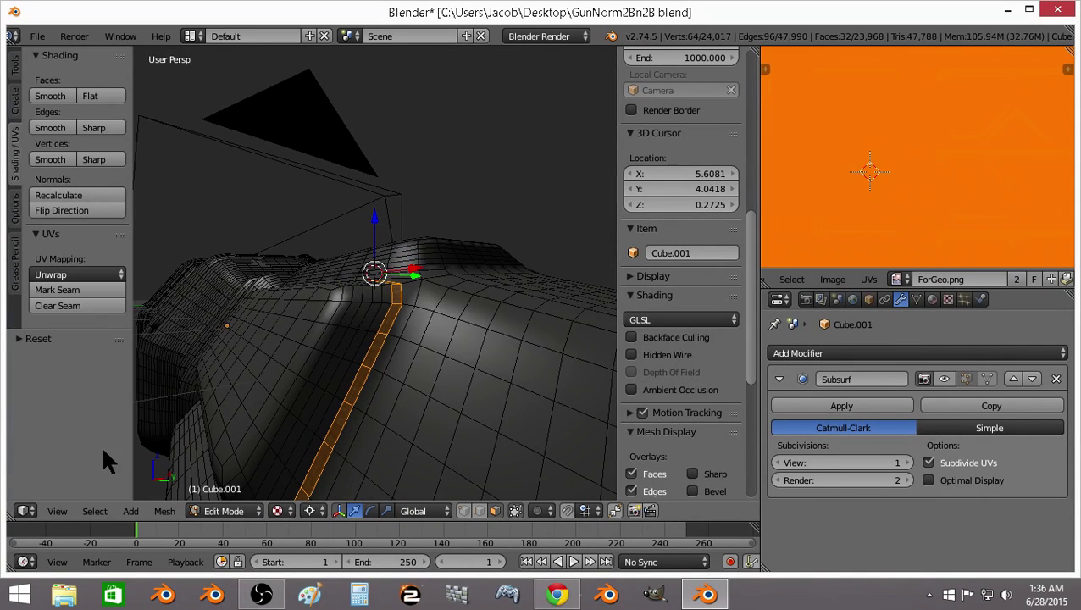
# Shrink the strip's UVs to 0.25, then move them 128 up and sideways onto a tile
pyautogui.press('Home')
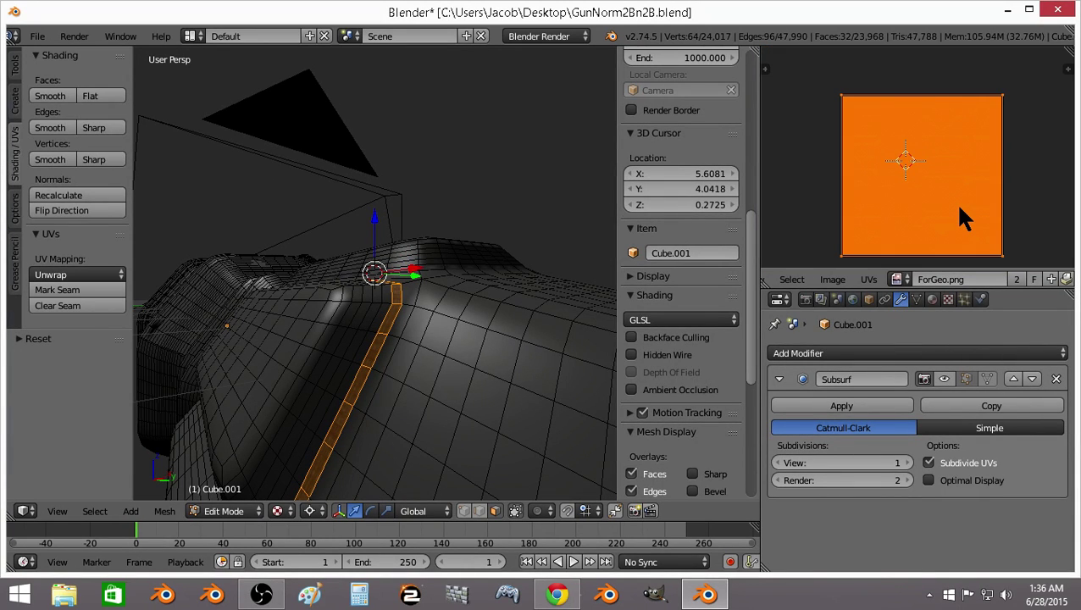
pyautogui.write('s.25')
pyautogui.press('Return')
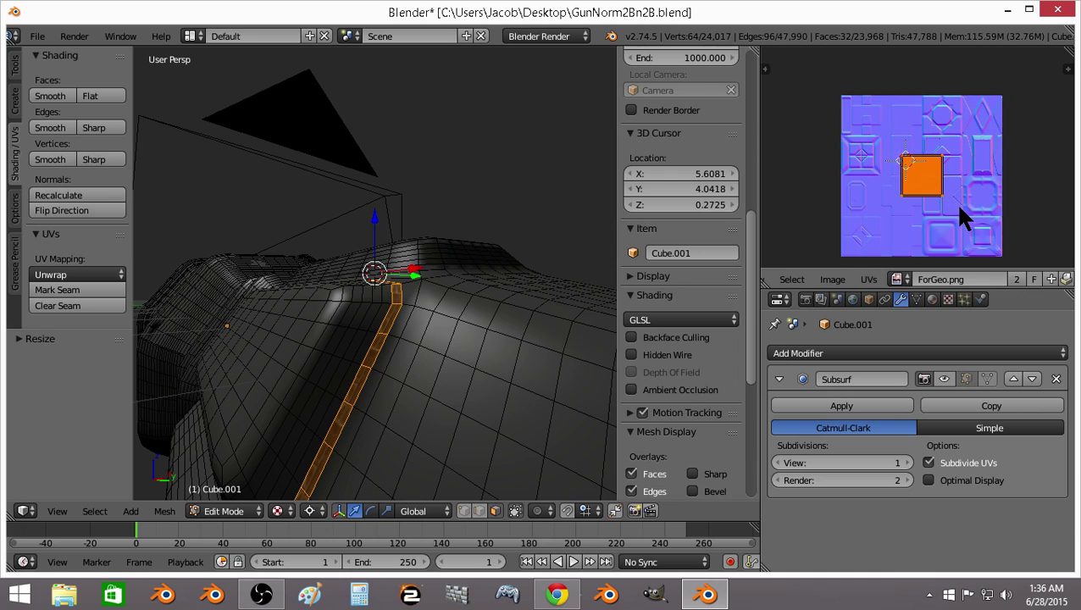
pyautogui.write('g')
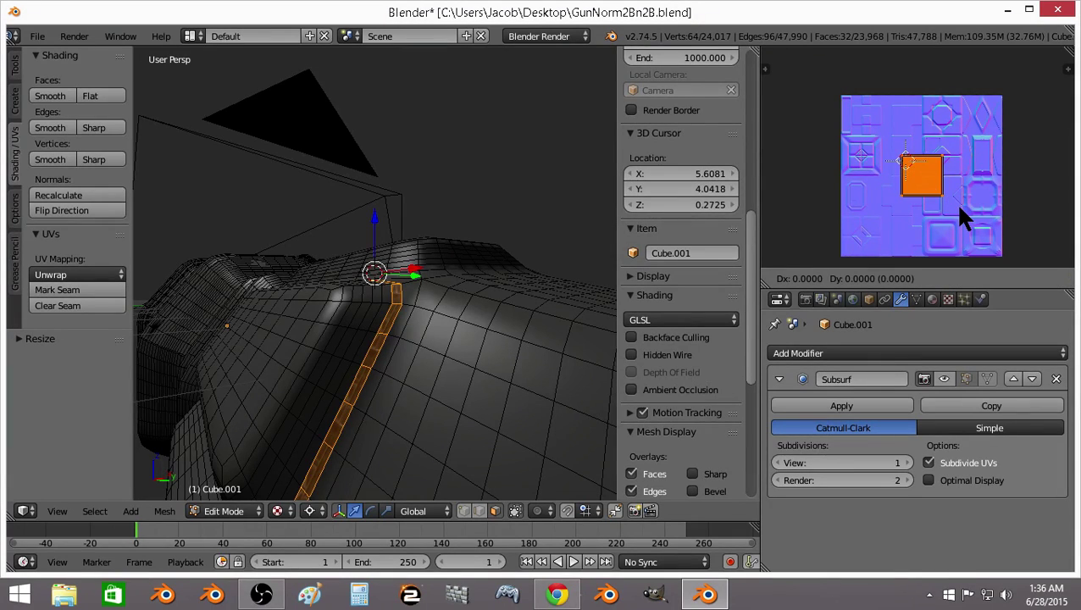
pyautogui.write('y128')
pyautogui.press('Return')
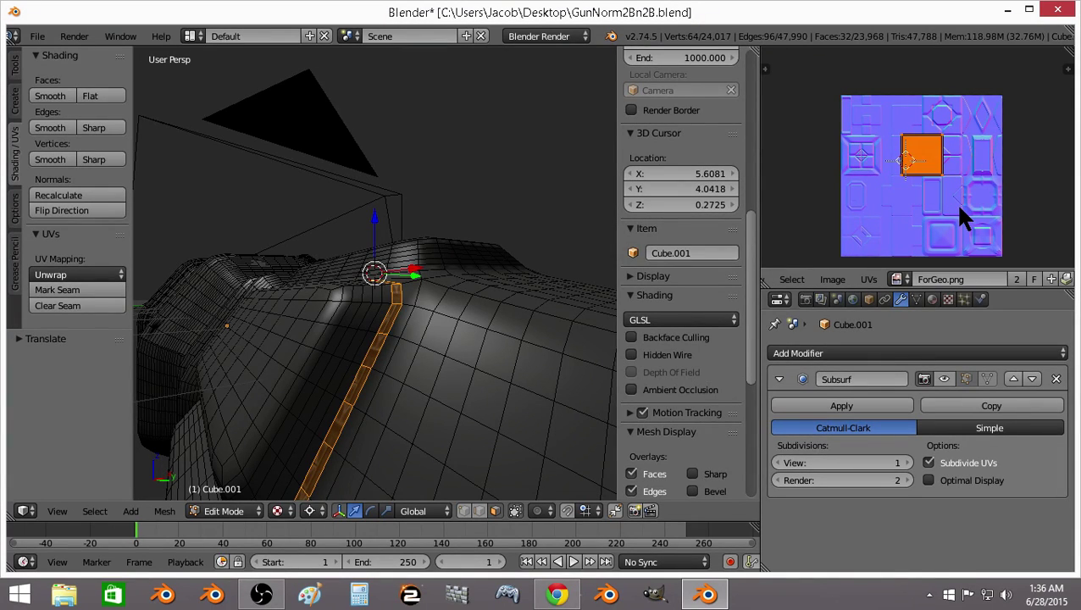
pyautogui.write('gx12')
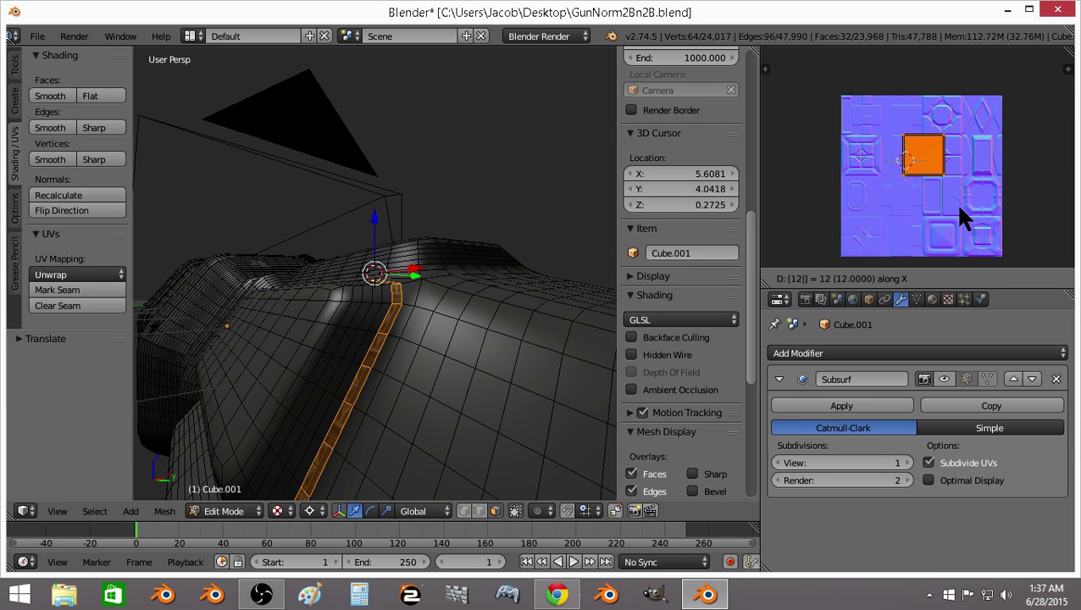
pyautogui.press('BackSpace')
pyautogui.press('BackSpace')
pyautogui.press('Return')
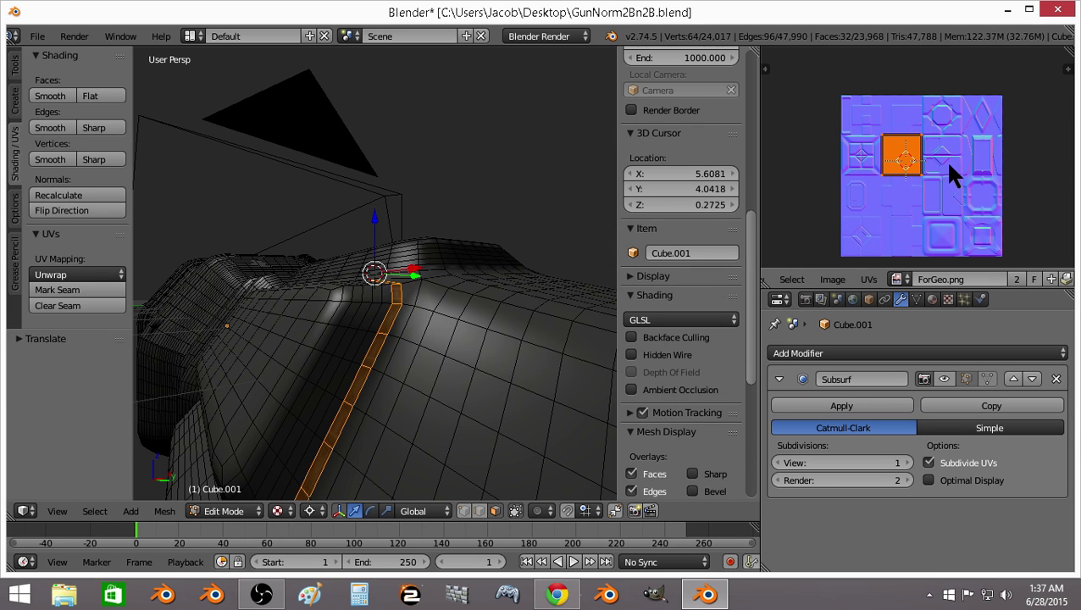
pyautogui.hotkey('shift', 'f')
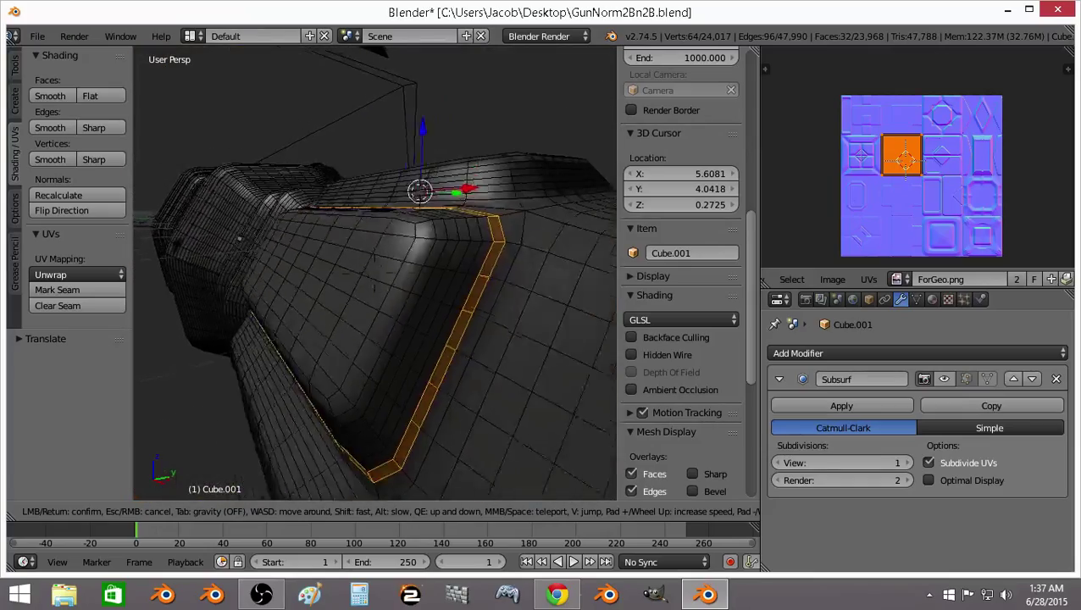
# Make a middle strip face active and checker-deselect every other strip face
pyautogui.click(373, 276)
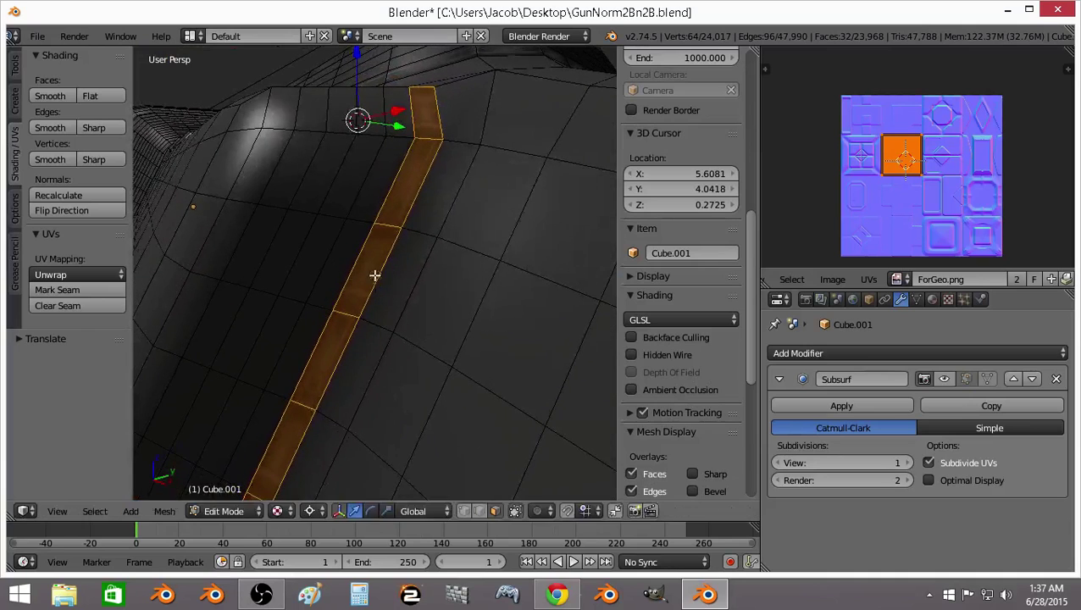
pyautogui.keyDown('shift'); pyautogui.click(369, 277); pyautogui.keyUp('shift')
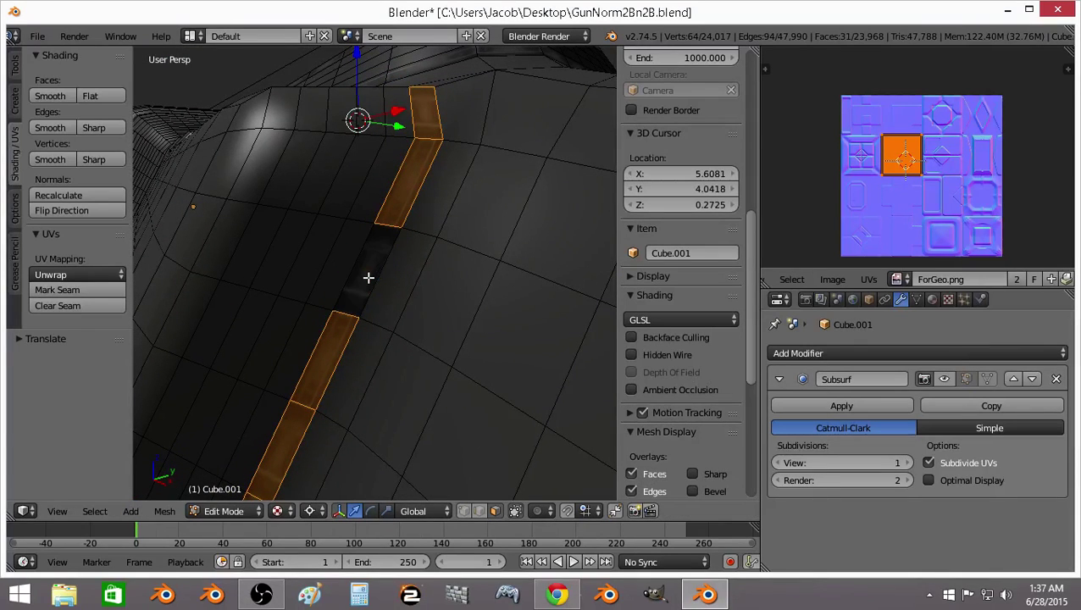
pyautogui.keyDown('shift'); pyautogui.click(369, 277); pyautogui.keyUp('shift')
pyautogui.click(110, 512)
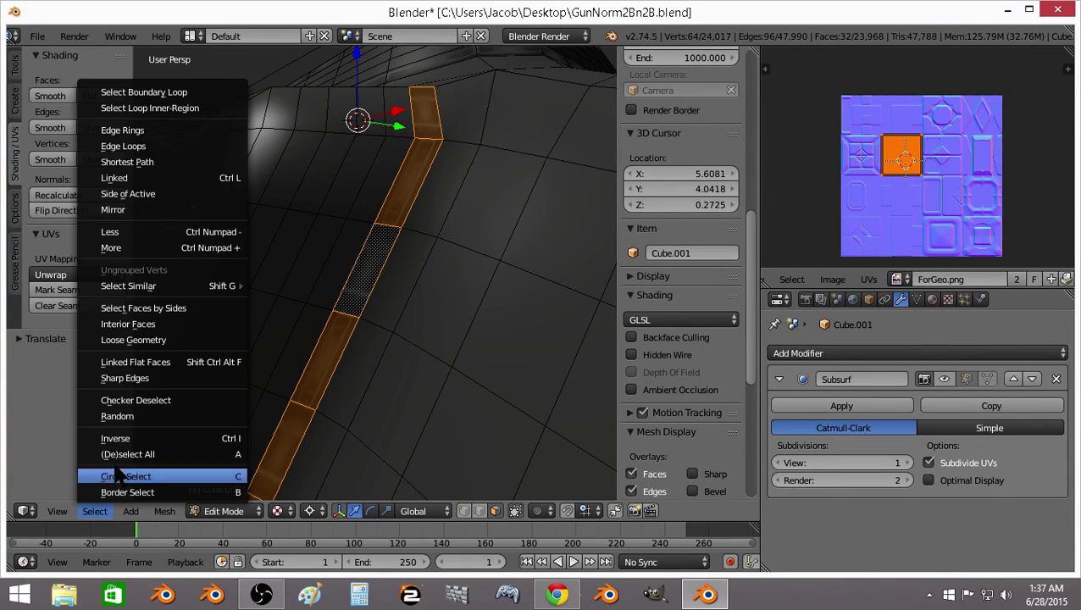
pyautogui.click(151, 403)
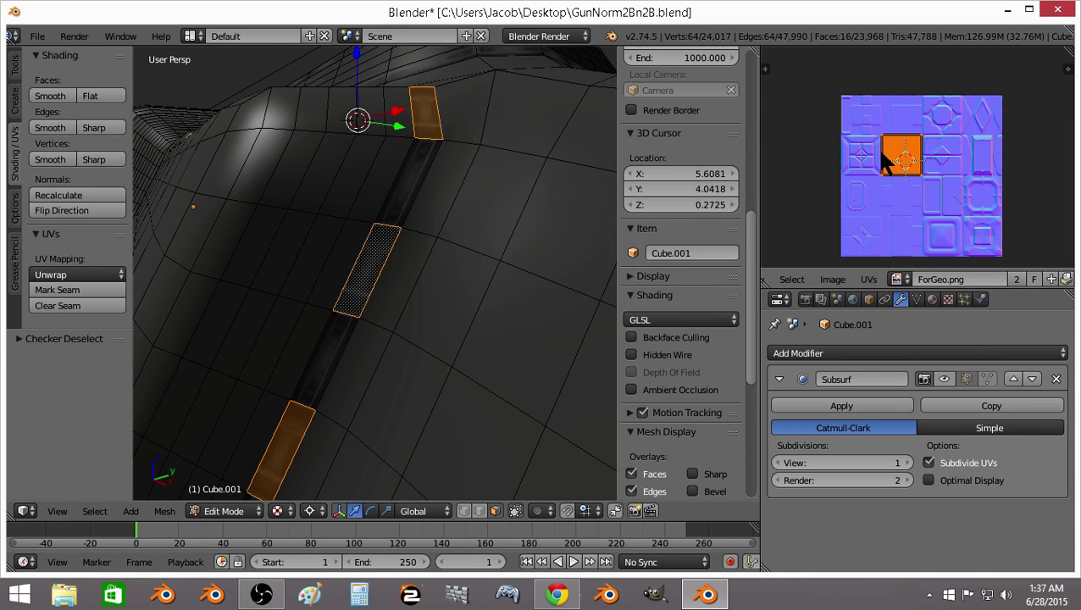
# Rotate the remaining faces' UVs 90° and inspect the strip in Object Mode
pyautogui.write('r')
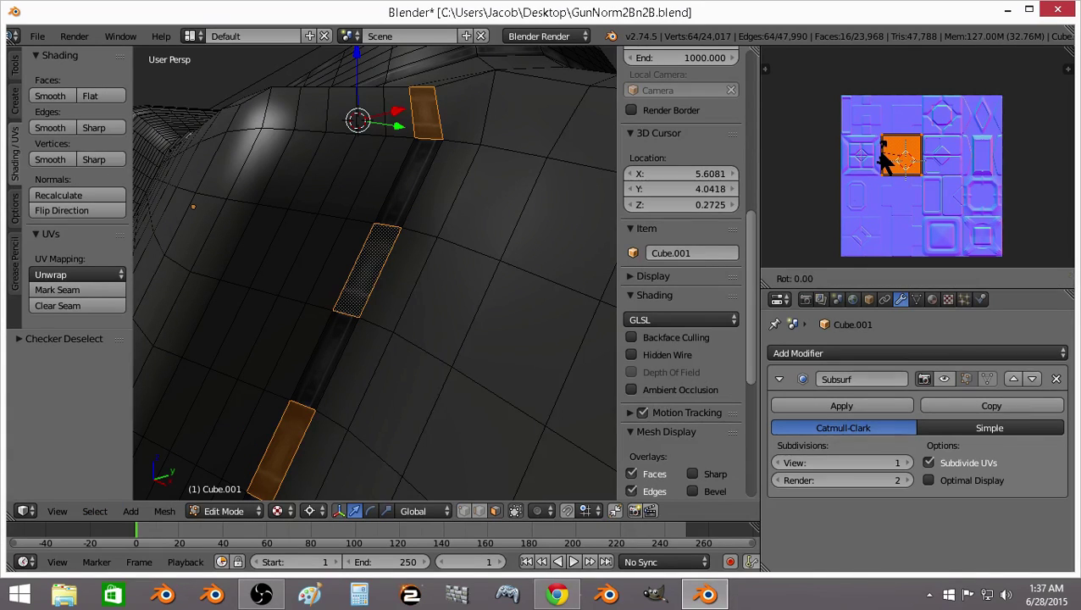
pyautogui.write('90')
pyautogui.press('Return')
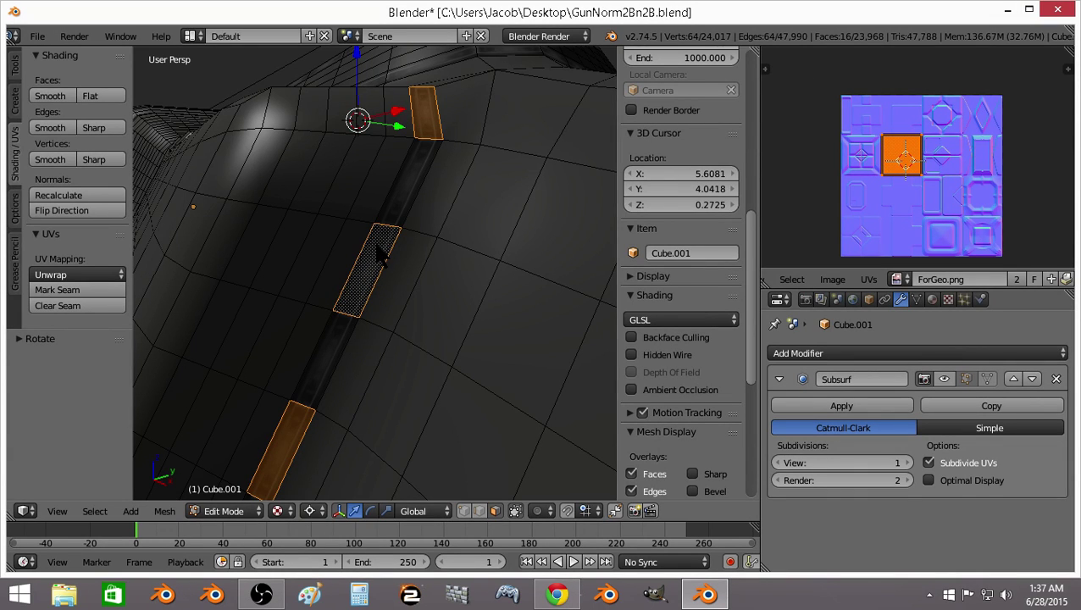
pyautogui.press('Tab')
pyautogui.moveTo(354, 250)
pyautogui.mouseDown(button='middle')
pyautogui.moveTo(393, 272)
pyautogui.moveTo(355, 303)
pyautogui.moveTo(379, 282)
pyautogui.moveTo(403, 294)
pyautogui.mouseUp(button='middle')
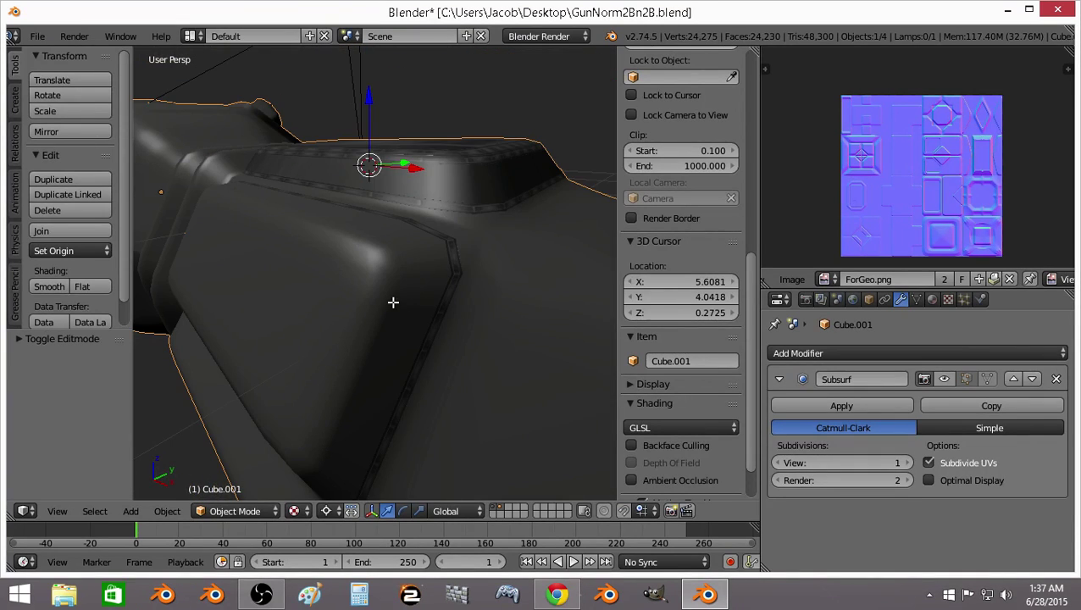
# Select the two face loops around the front panel and reset their UVs
pyautogui.press('Tab')
pyautogui.keyDown('alt'); pyautogui.rightClick(392, 261); pyautogui.keyUp('alt')
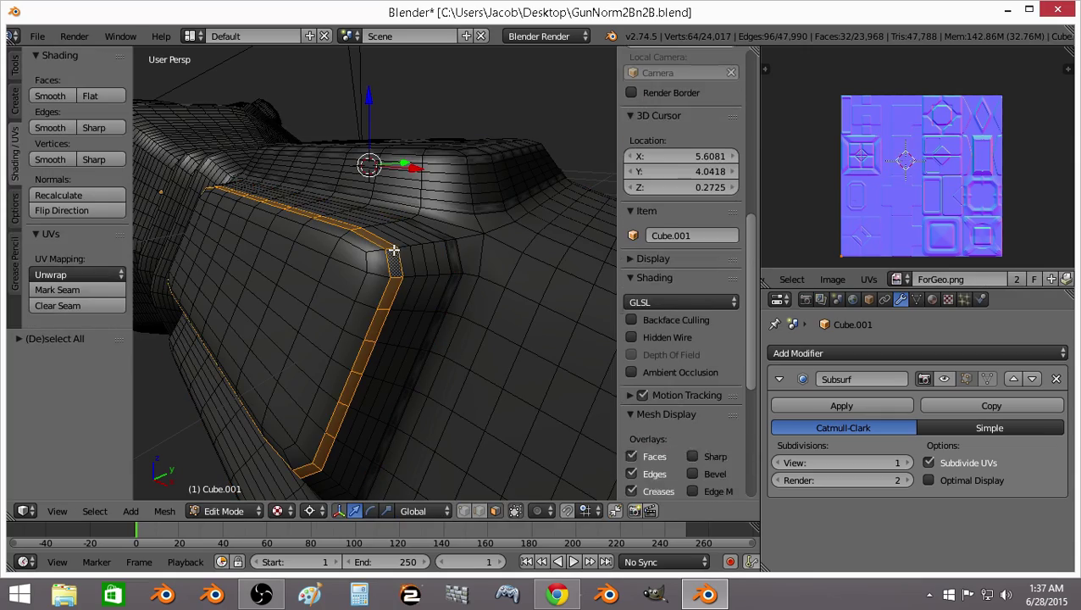
pyautogui.moveTo(460, 195)
pyautogui.mouseDown(button='middle')
pyautogui.moveTo(455, 224)
pyautogui.moveTo(456, 205)
pyautogui.moveTo(424, 266)
pyautogui.mouseUp(button='middle')
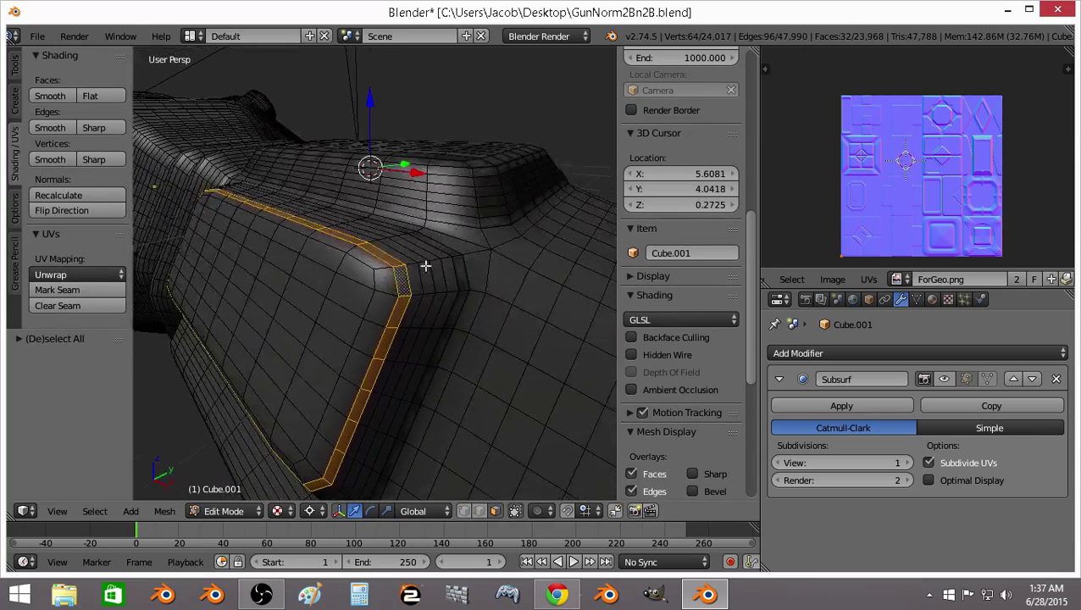
pyautogui.keyDown('alt'); pyautogui.keyDown('shift'); pyautogui.rightClick(385, 292); pyautogui.keyUp('shift'); pyautogui.keyUp('alt')
pyautogui.click(76, 275)
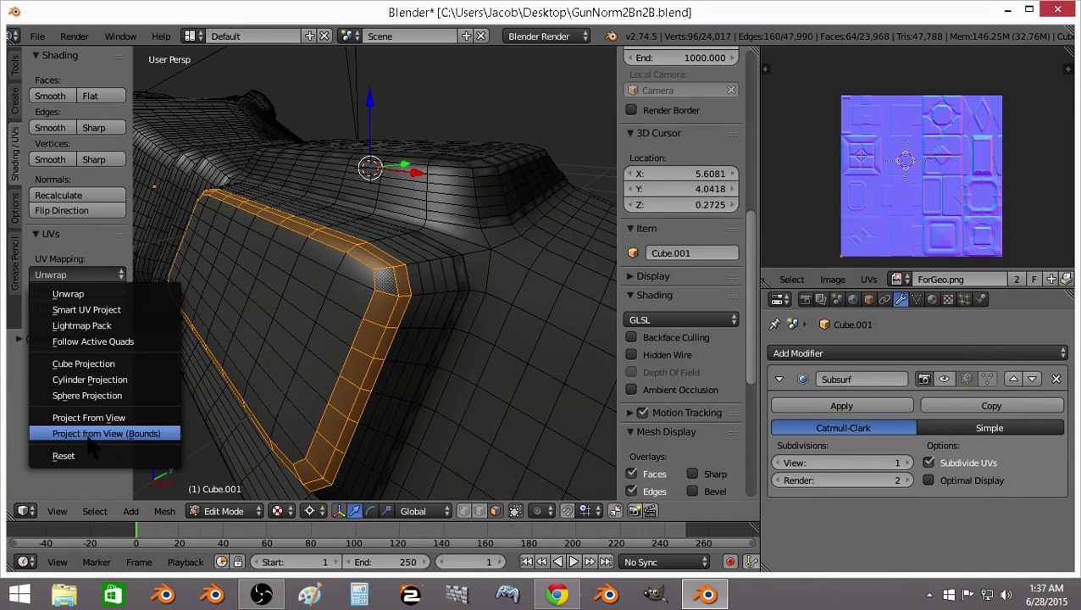
pyautogui.click(64, 456)
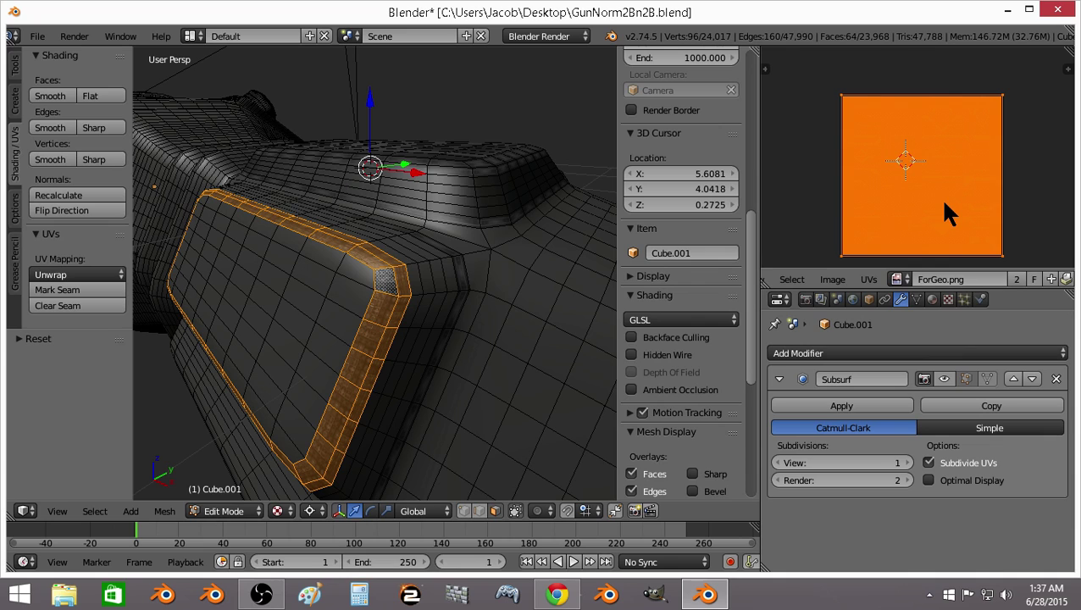
# Scale the strip's UVs to 0.25 and move them -128 along X onto a tile
pyautogui.write('s.25')
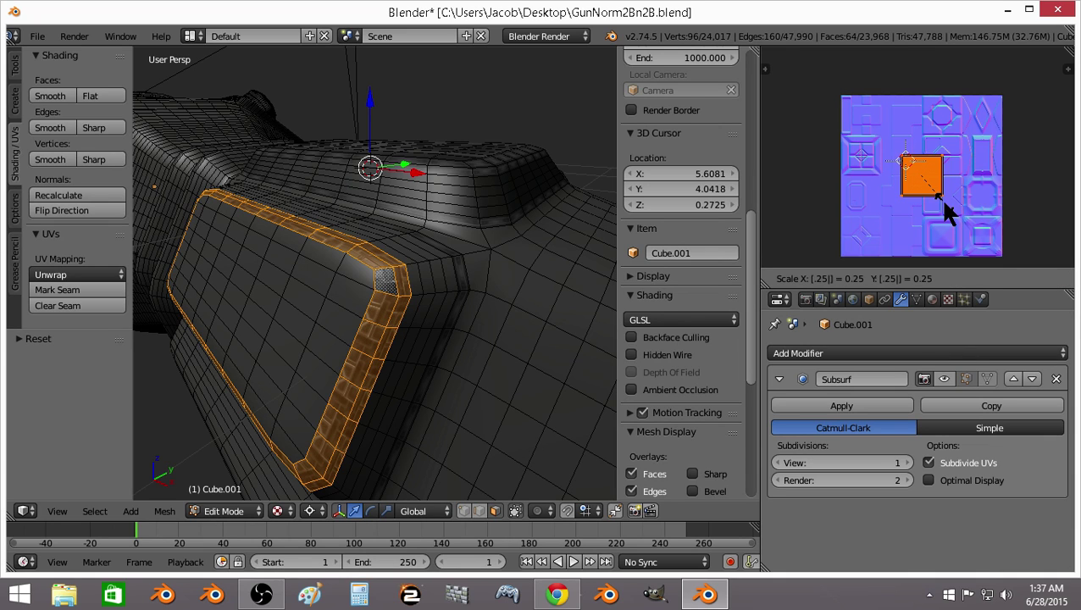
pyautogui.press('Return')
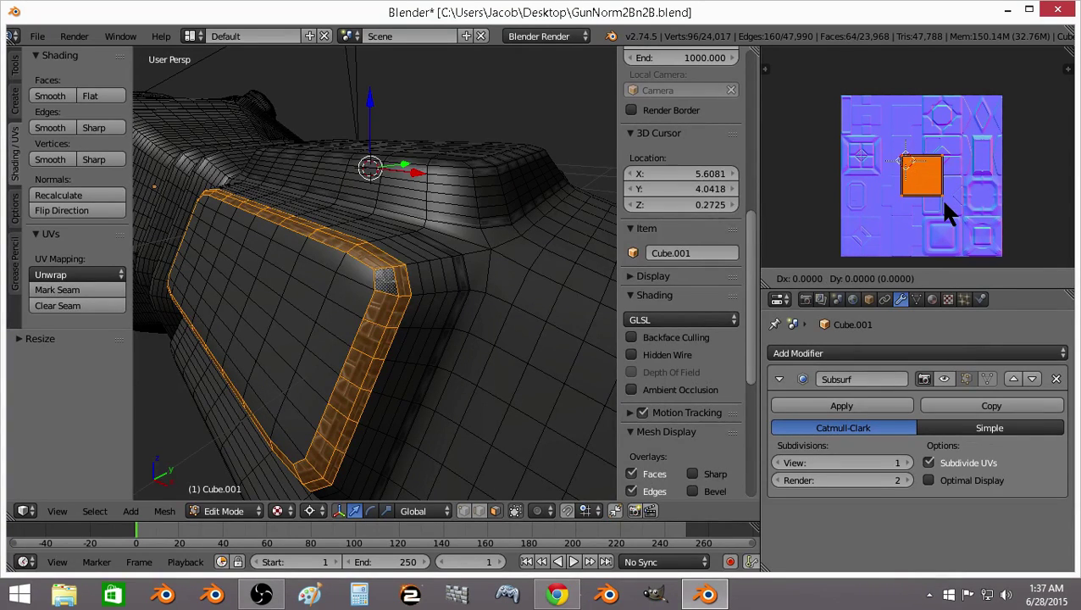
pyautogui.write('g')
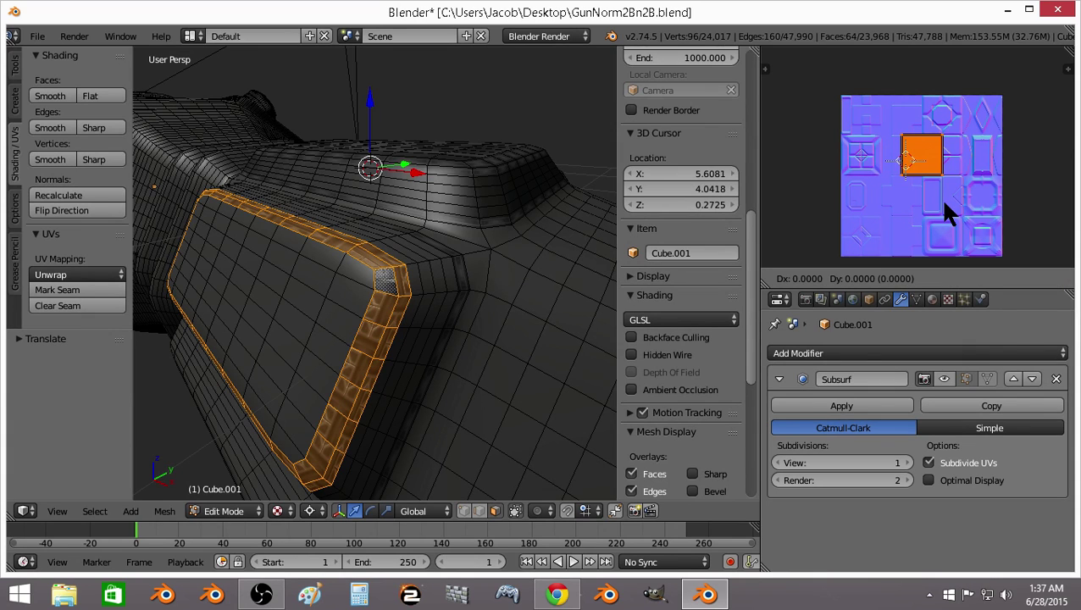
pyautogui.write('x128')
pyautogui.press('-')
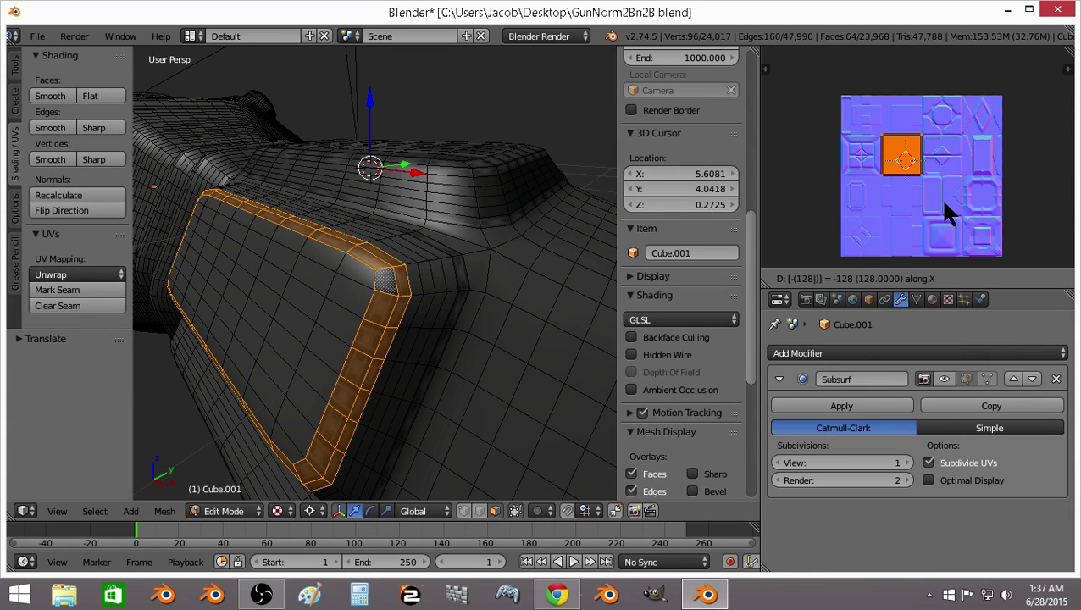
pyautogui.press('Return')
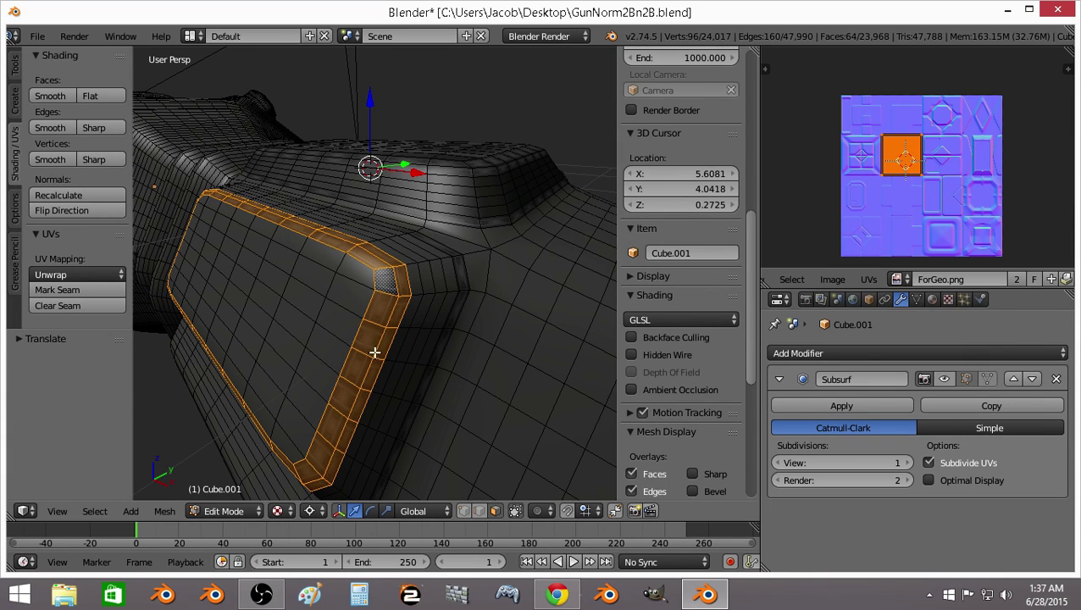
pyautogui.moveTo(374, 352); pyautogui.dragTo(379, 335, button='middle')
# Checker-deselect the top bevel strip's faces and rotate the remaining UVs 90°
pyautogui.press('a')
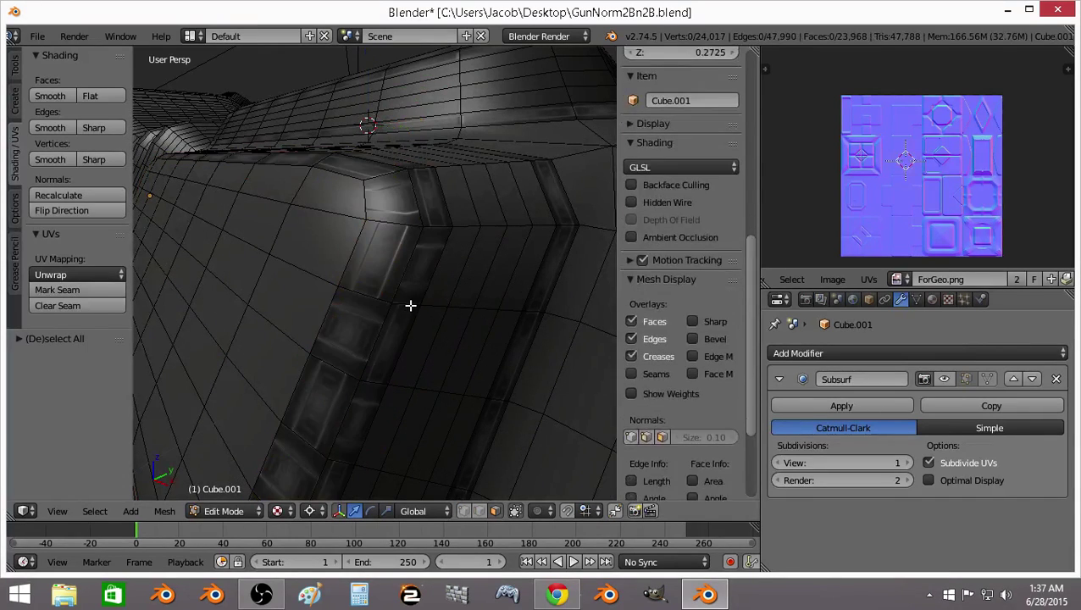
pyautogui.keyDown('alt'); pyautogui.rightClick(409, 311); pyautogui.keyUp('alt')
pyautogui.keyDown('shift'); pyautogui.rightClick(419, 281); pyautogui.keyUp('shift')
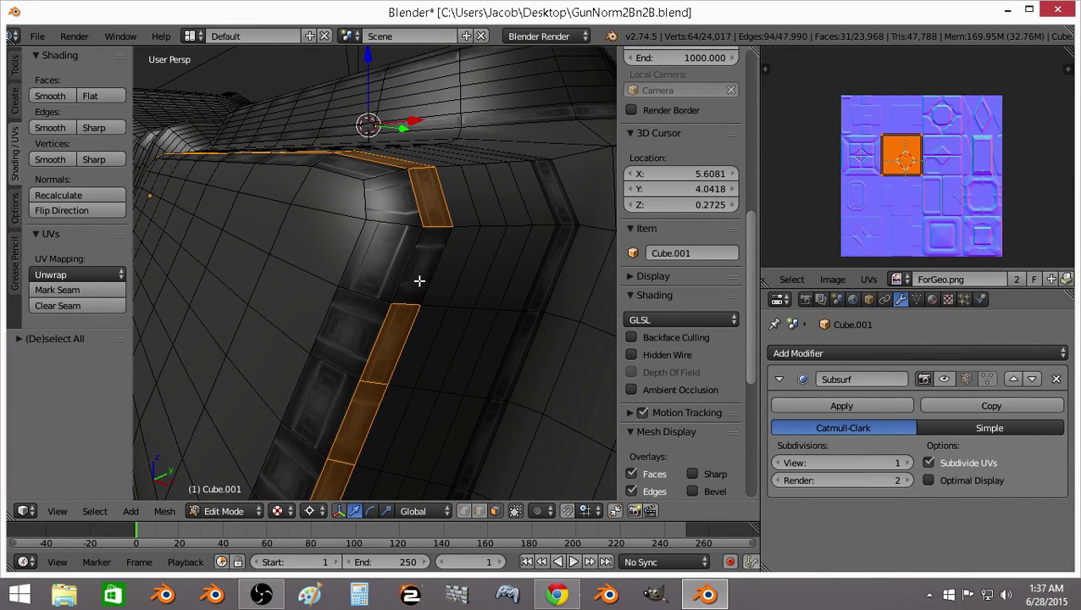
pyautogui.keyDown('shift'); pyautogui.rightClick(419, 281); pyautogui.keyUp('shift')
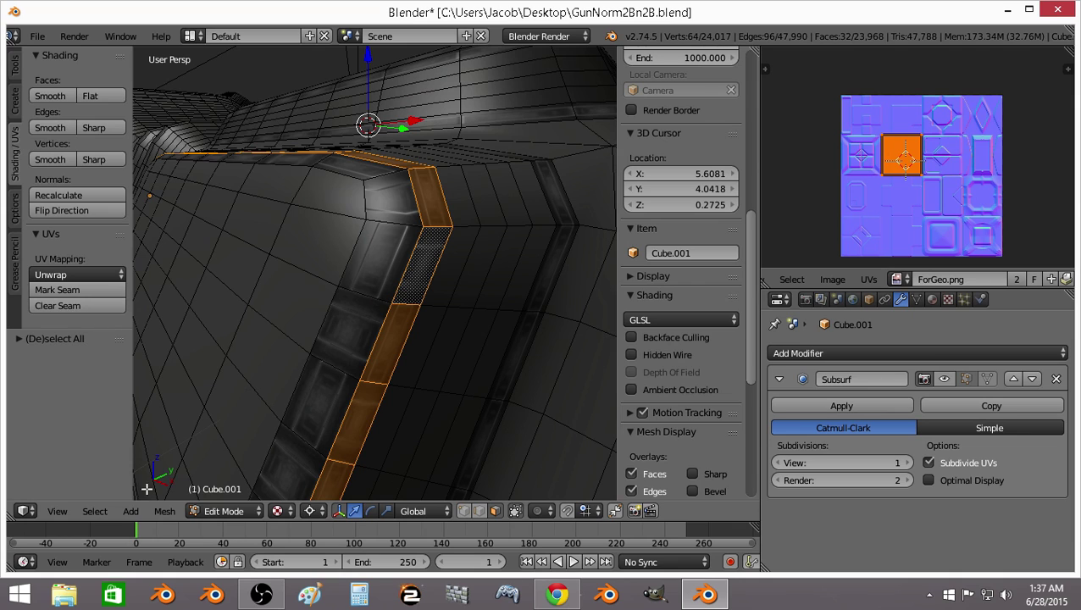
pyautogui.click(95, 512)
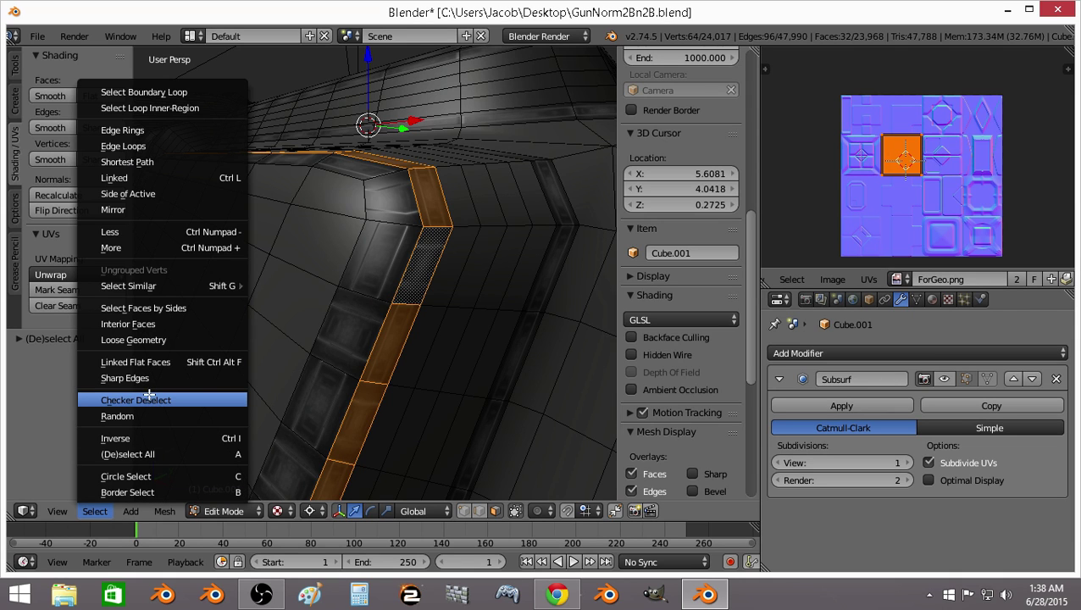
pyautogui.click(150, 396)
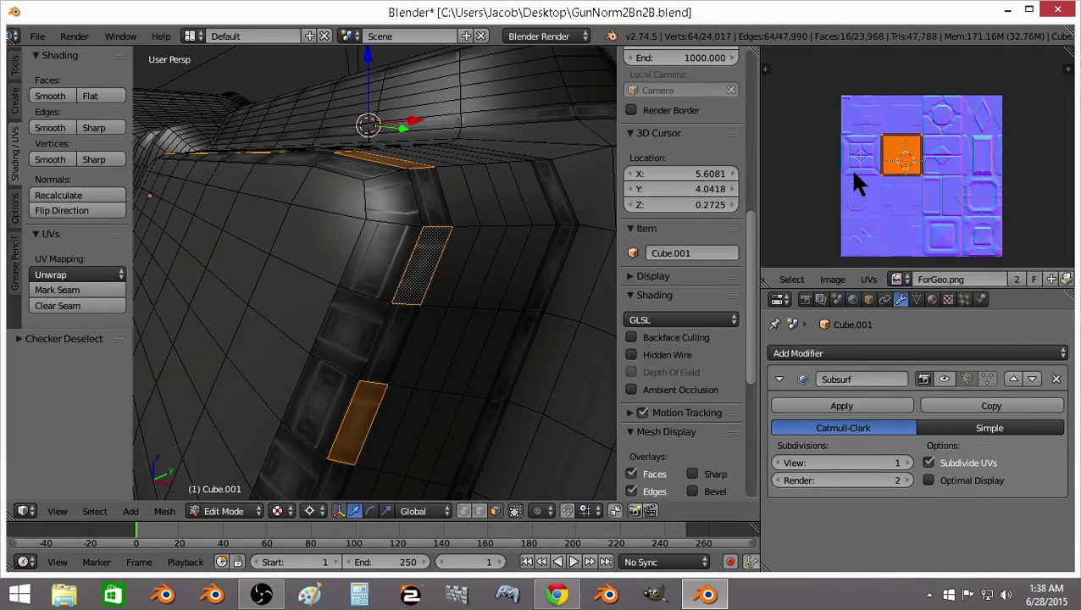
pyautogui.press('r')
pyautogui.press('9')
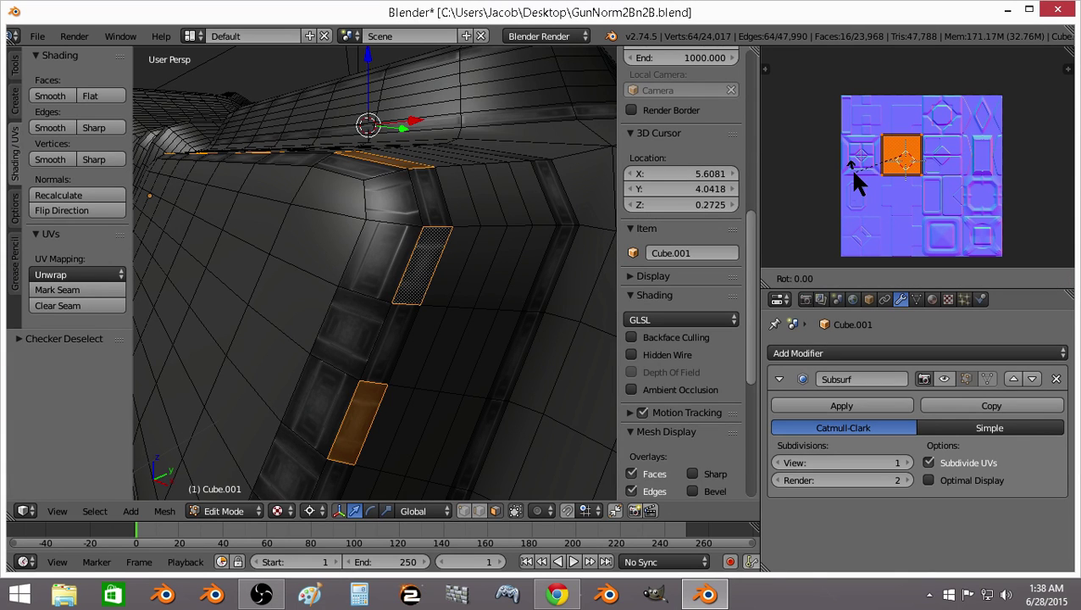
pyautogui.press('0')
pyautogui.press('Return')
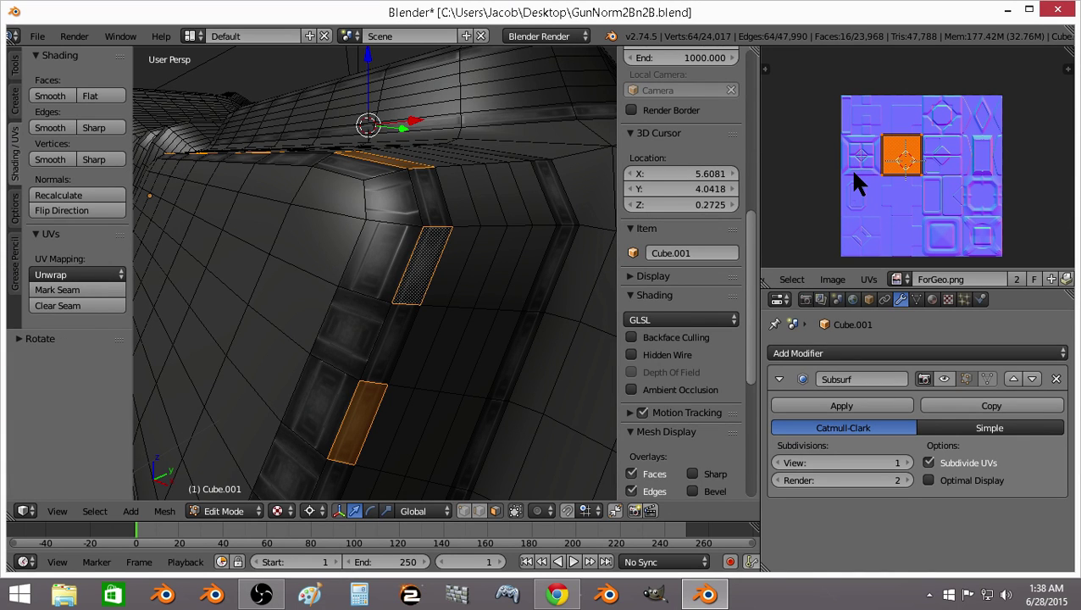
# Reselect the whole strip and checker-deselect from a different active face
pyautogui.press('a')
pyautogui.press('a')
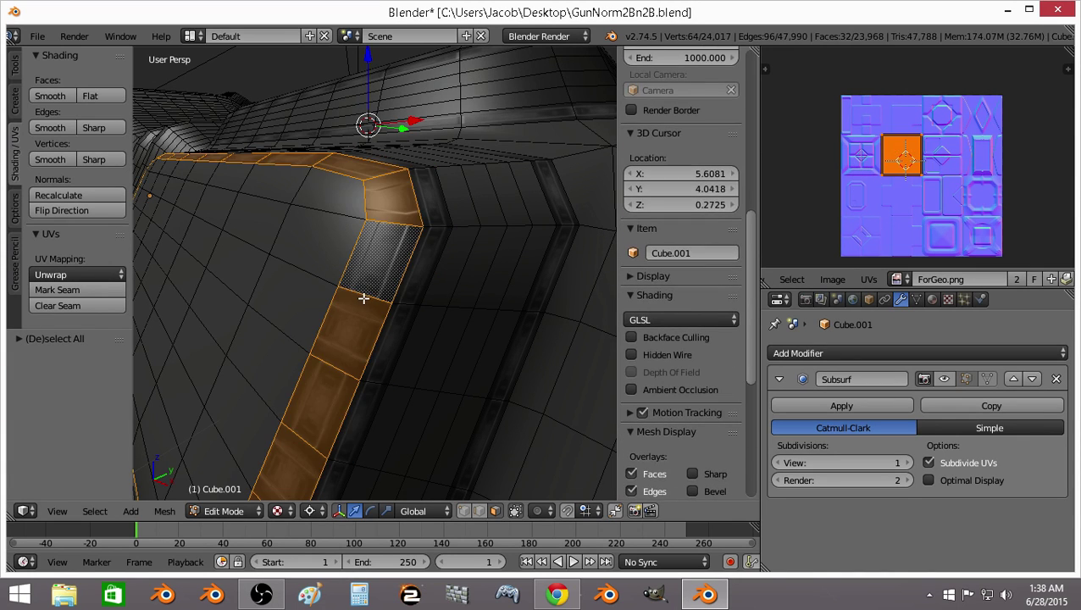
pyautogui.keyDown('shift'); pyautogui.rightClick(350, 318); pyautogui.keyUp('shift')
pyautogui.keyDown('shift'); pyautogui.rightClick(351, 317); pyautogui.keyUp('shift')
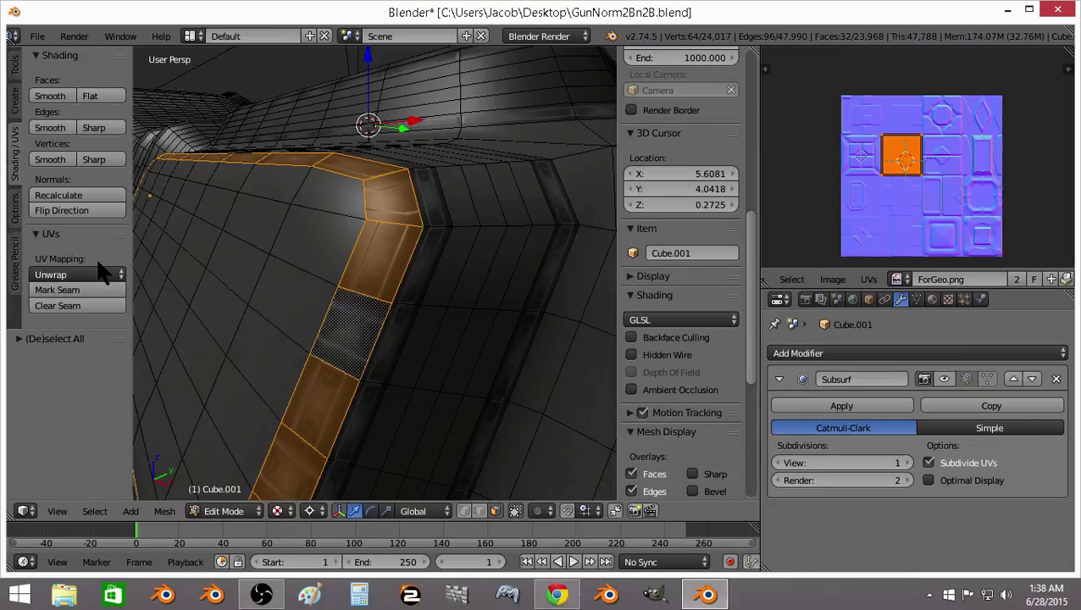
pyautogui.click(95, 511)
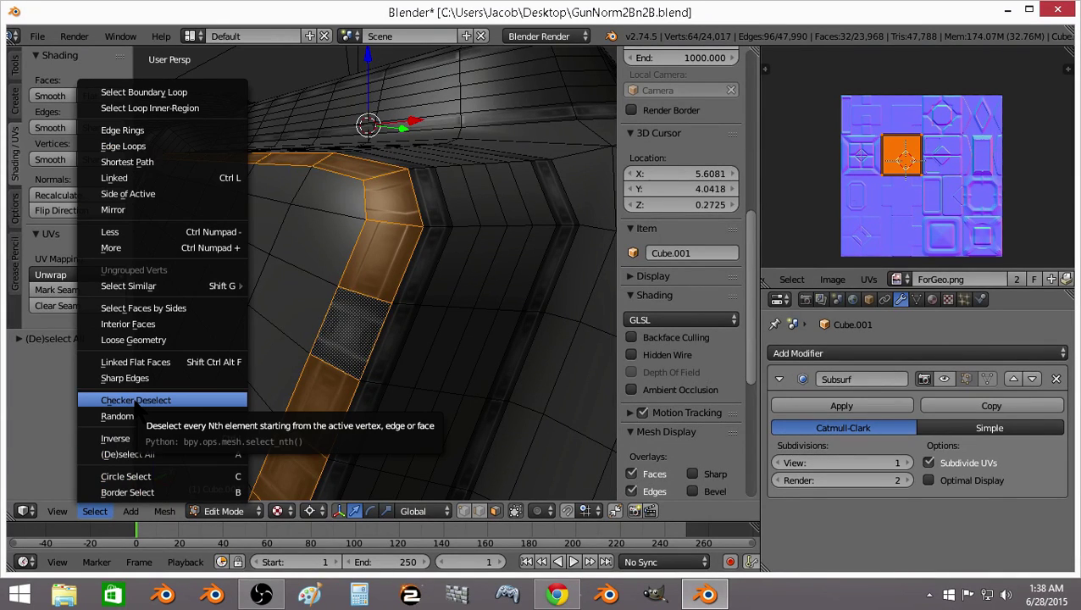
pyautogui.click(136, 400)
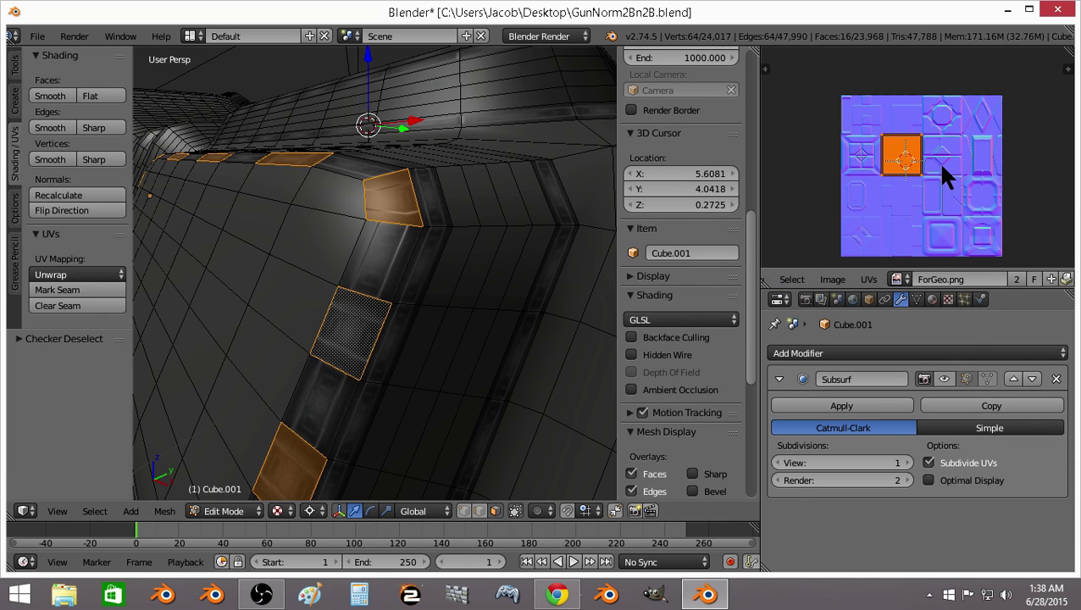
# Rotate the second alternating face set's UVs 90° and preview the strip
pyautogui.write('r90')
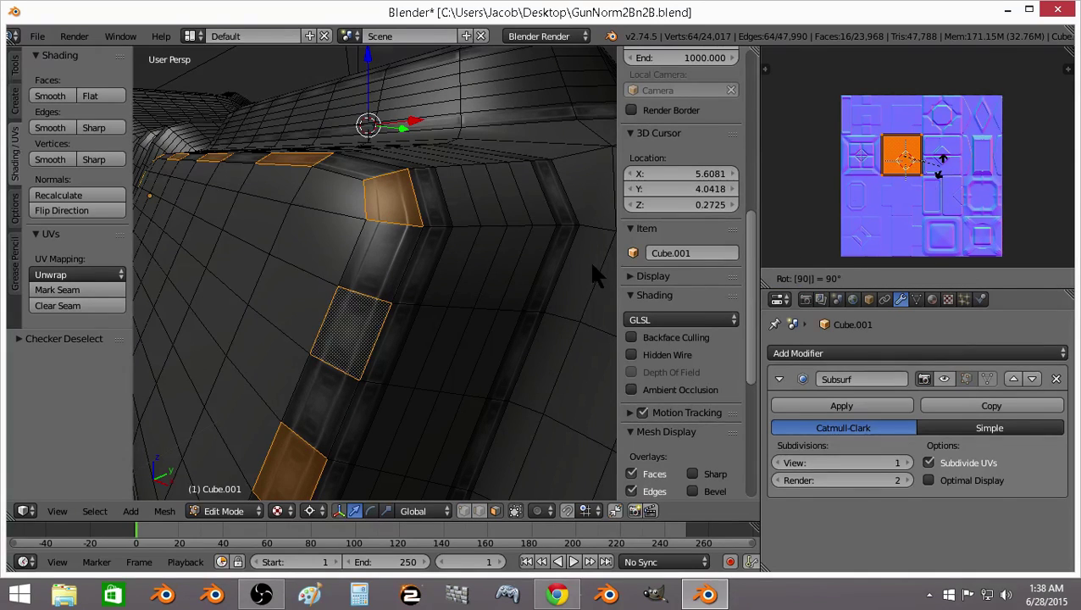
pyautogui.press('Return')
pyautogui.press('Tab')
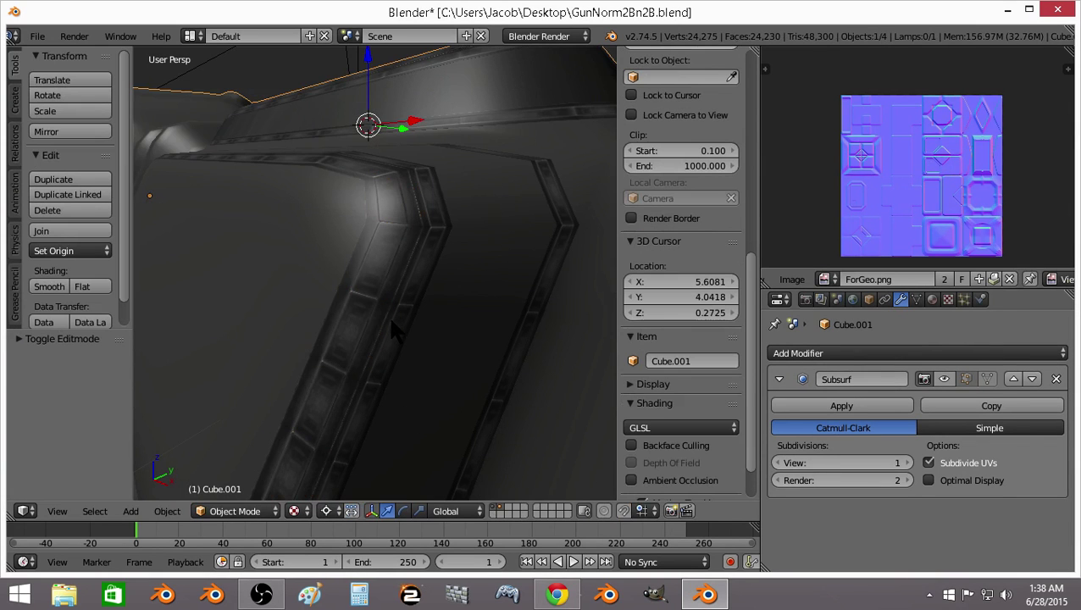
pyautogui.moveTo(384, 310)
pyautogui.mouseDown(button='middle')
pyautogui.moveTo(434, 341)
pyautogui.moveTo(417, 393)
pyautogui.moveTo(480, 361)
pyautogui.moveTo(527, 297)
pyautogui.moveTo(494, 263)
pyautogui.moveTo(391, 314)
pyautogui.moveTo(393, 341)
pyautogui.moveTo(318, 244)
pyautogui.mouseUp(button='middle')
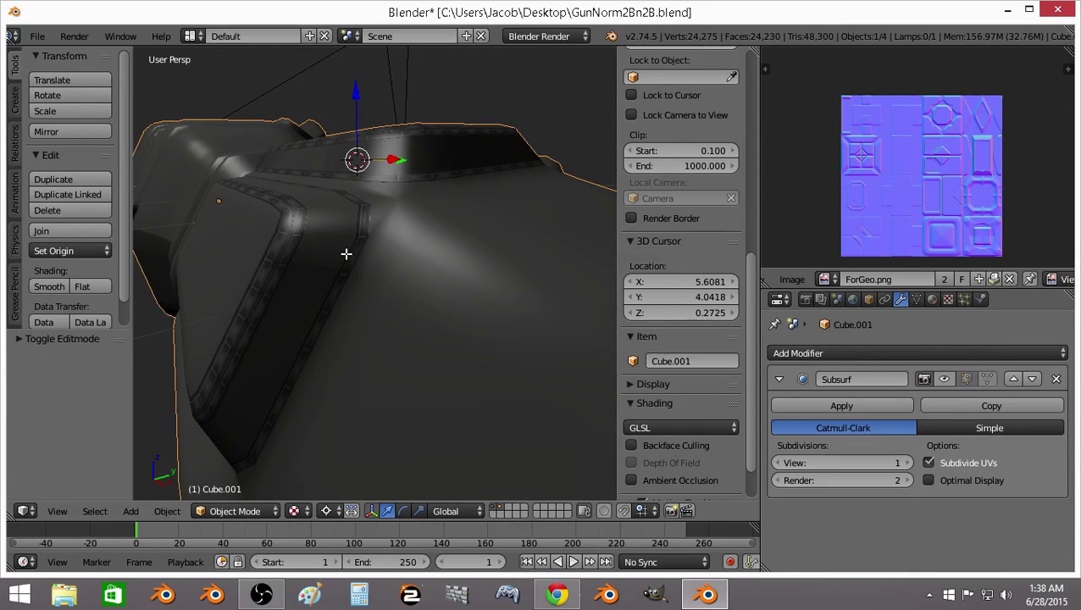
# Orbit toward the top panel and snap the 3D cursor to the selected faces
pyautogui.press('Tab')
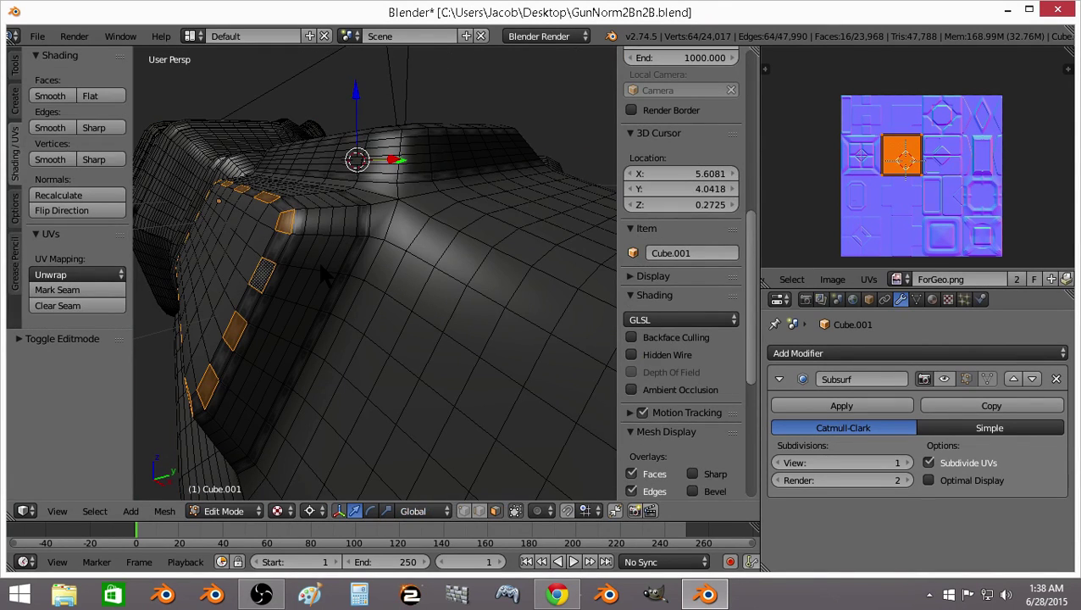
pyautogui.press('Tab')
pyautogui.moveTo(309, 275)
pyautogui.mouseDown(button='middle')
pyautogui.moveTo(342, 285)
pyautogui.moveTo(335, 305)
pyautogui.mouseUp(button='middle')
pyautogui.press('Tab')
pyautogui.hotkey('shift', 's')
pyautogui.click(339, 362)
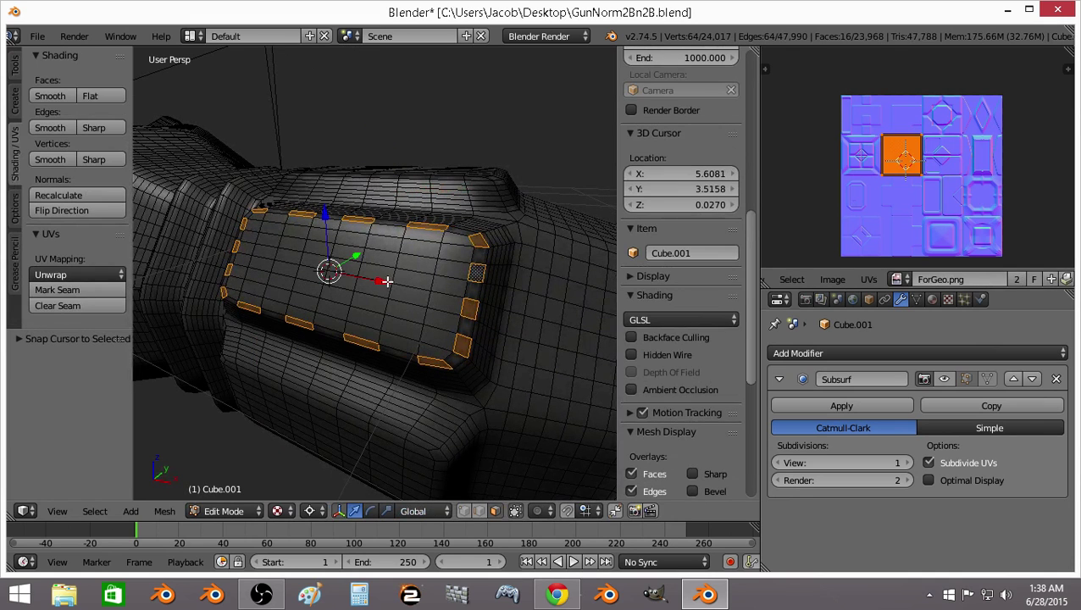
# Rotate the gun -90° around the X axis in Object Mode
pyautogui.press('Tab')
pyautogui.moveTo(445, 299); pyautogui.dragTo(398, 297, button='middle')
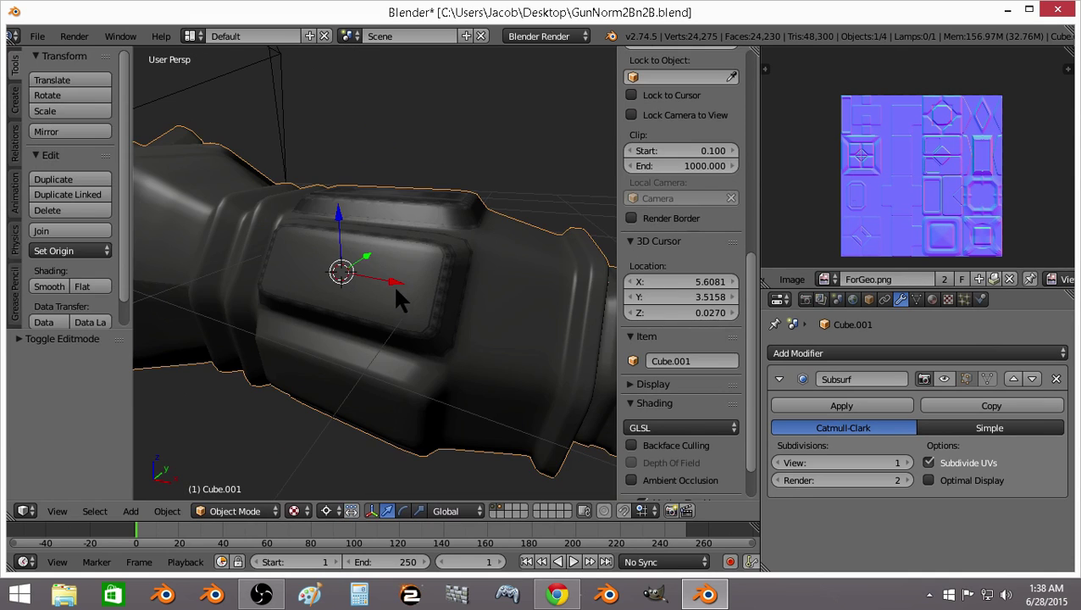
pyautogui.press('r')
pyautogui.press('x')
pyautogui.press('5')
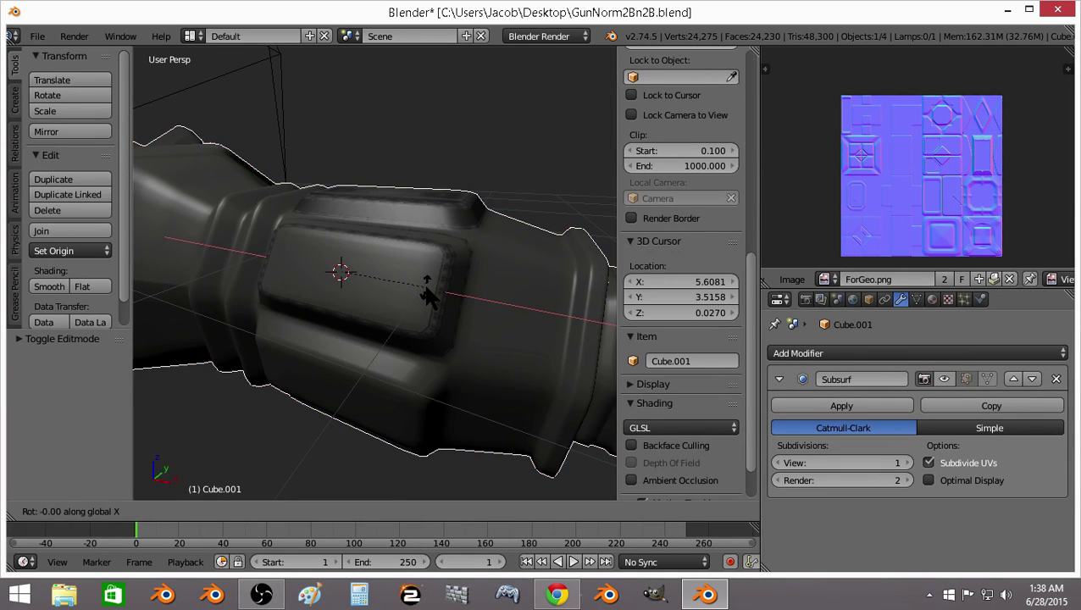
pyautogui.press('BackSpace')
pyautogui.press('9')
pyautogui.press('0')
pyautogui.press('-')
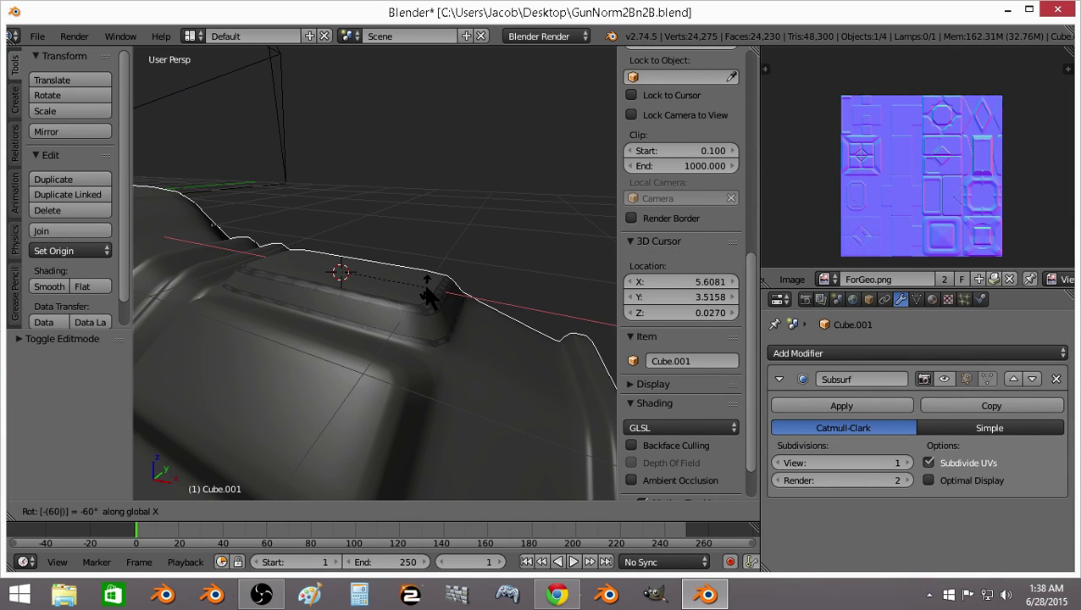
pyautogui.press('Return')
# Switch to Top view, snap the cursor to the selection, and centre the view on it
pyautogui.click(57, 511)
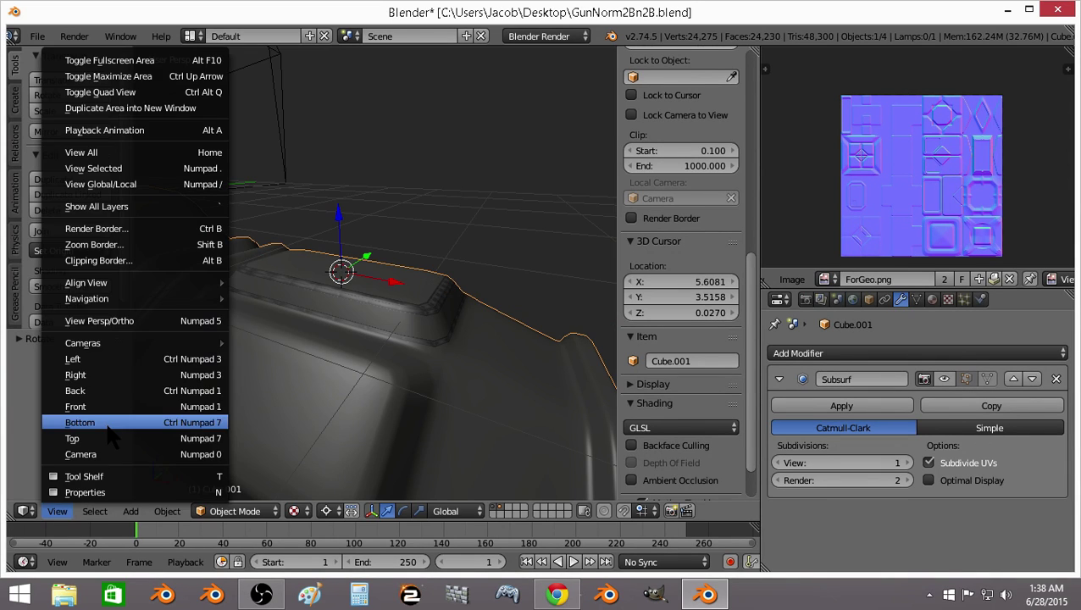
pyautogui.click(59, 447)
pyautogui.hotkey('shift', 's')
pyautogui.click(449, 375)
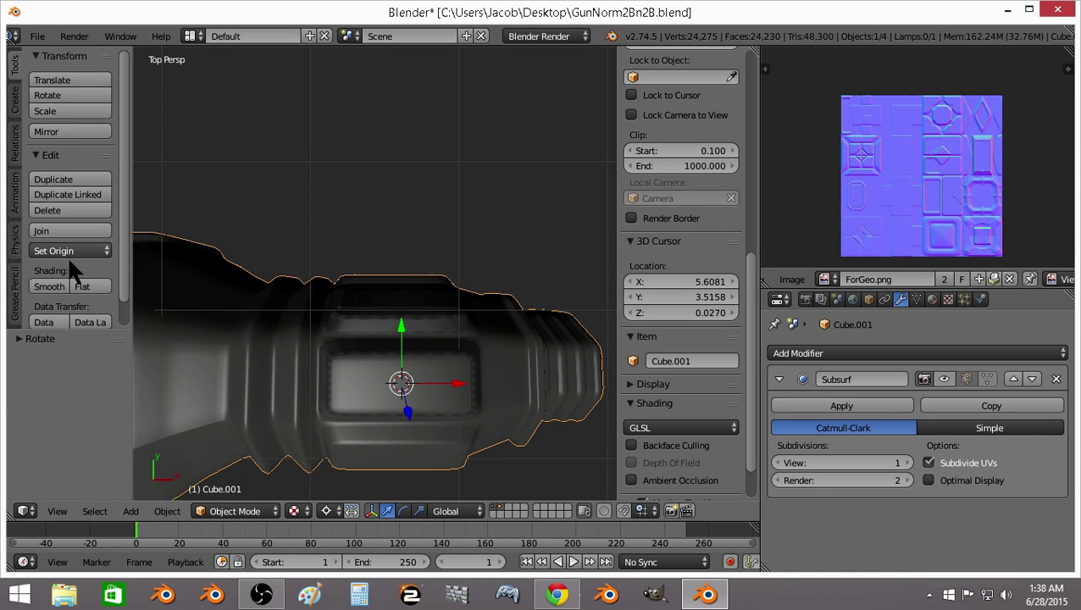
pyautogui.click(56, 511)
pyautogui.moveTo(86, 282)
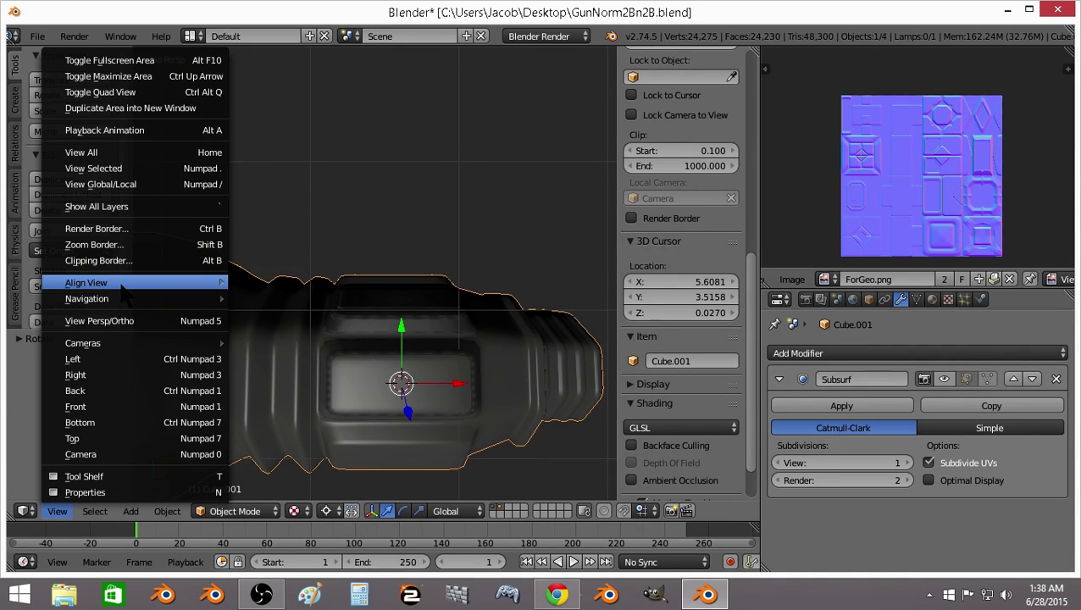
pyautogui.click(293, 370)
pyautogui.scroll(2, 402, 312)
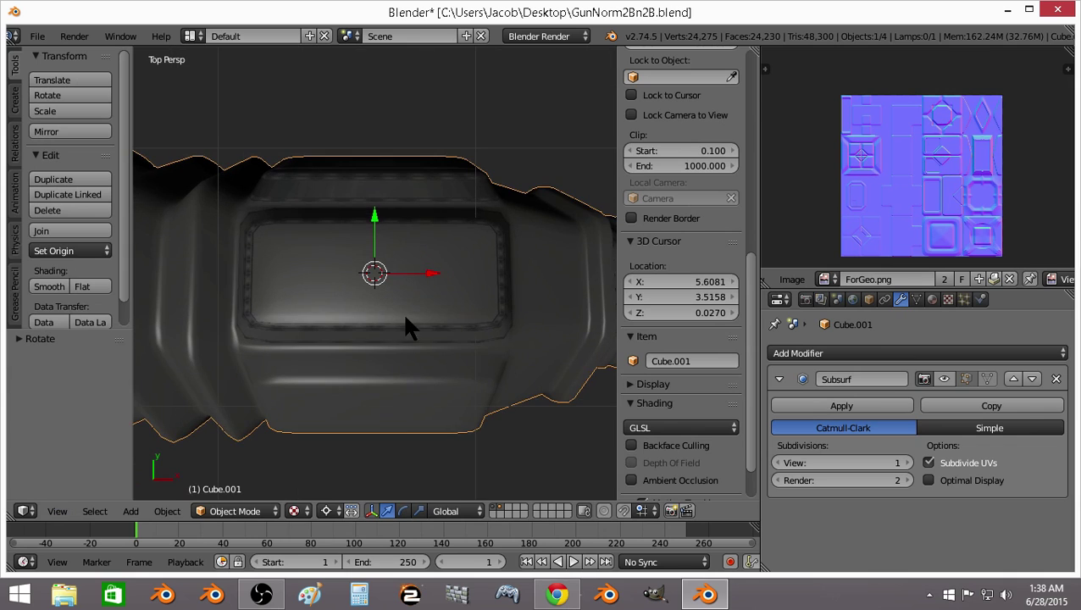
# Clear the selection and pick a single face loop on the top panel's rim
pyautogui.press('Tab')
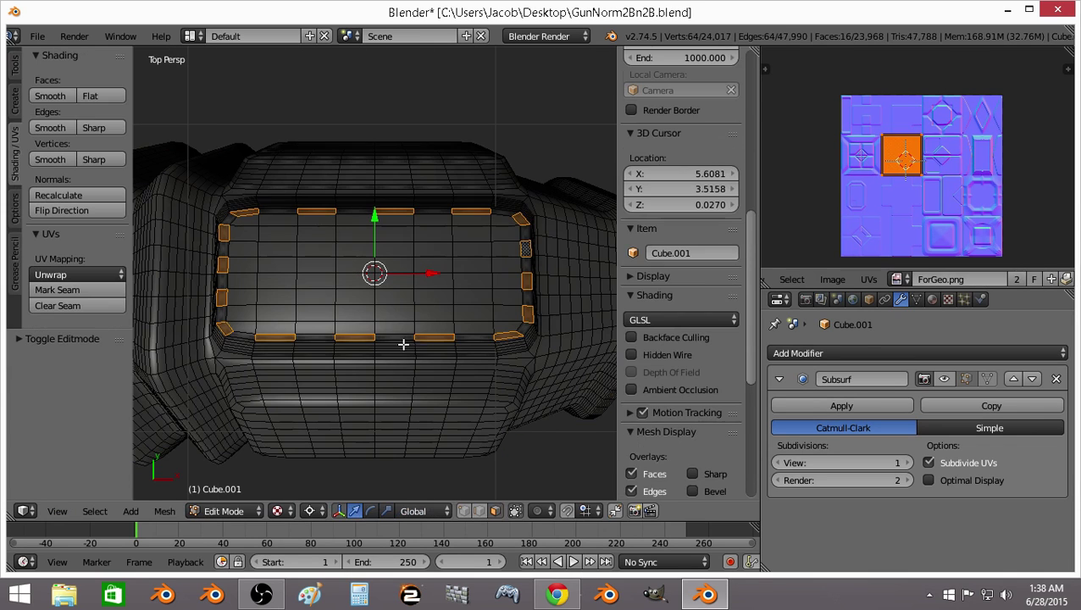
pyautogui.press('a')
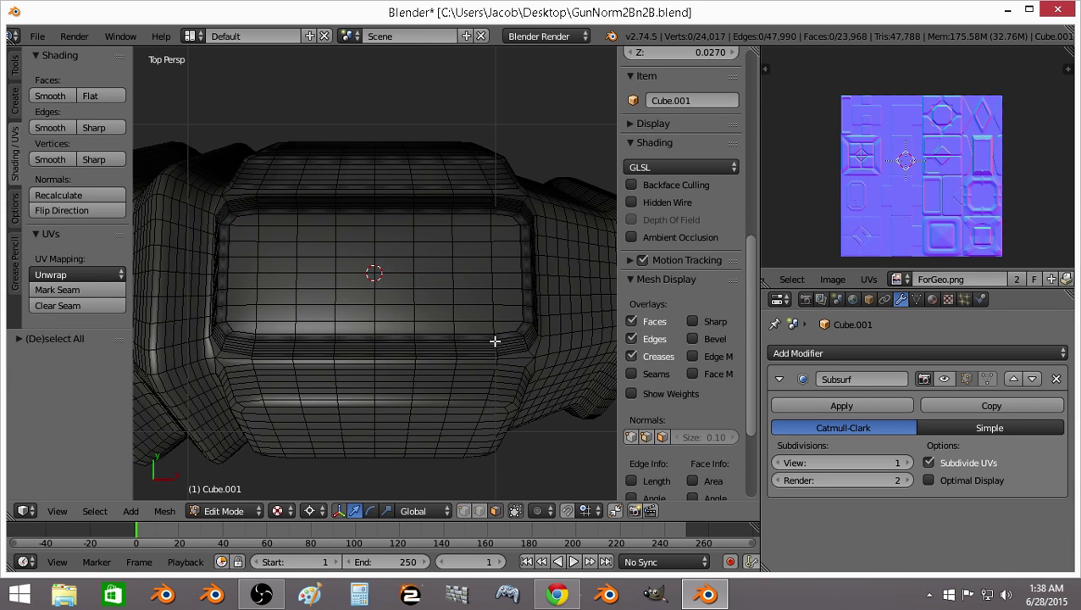
pyautogui.keyDown('alt'); pyautogui.rightClick(497, 344); pyautogui.keyUp('alt')
pyautogui.keyDown('alt'); pyautogui.rightClick(495, 345); pyautogui.keyUp('alt')
pyautogui.press('a')
pyautogui.keyDown('alt'); pyautogui.rightClick(495, 345); pyautogui.keyUp('alt')
pyautogui.keyDown('alt'); pyautogui.rightClick(497, 345); pyautogui.keyUp('alt')
pyautogui.keyDown('alt'); pyautogui.keyDown('shift'); pyautogui.rightClick(496, 345); pyautogui.keyUp('shift'); pyautogui.keyUp('alt')
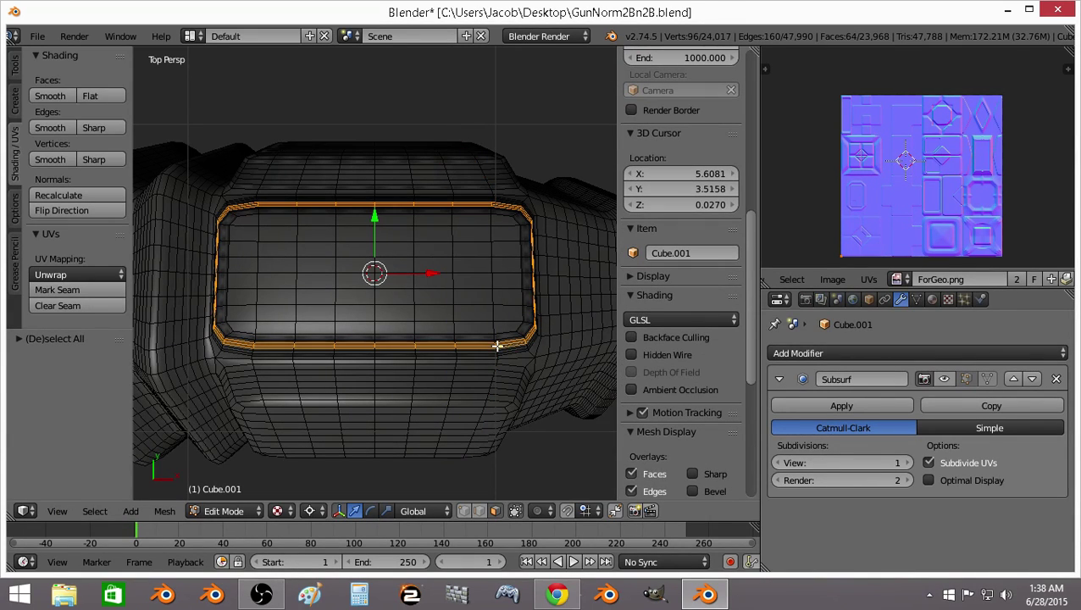
pyautogui.keyDown('alt'); pyautogui.keyDown('shift'); pyautogui.rightClick(496, 348); pyautogui.keyUp('shift'); pyautogui.keyUp('alt')
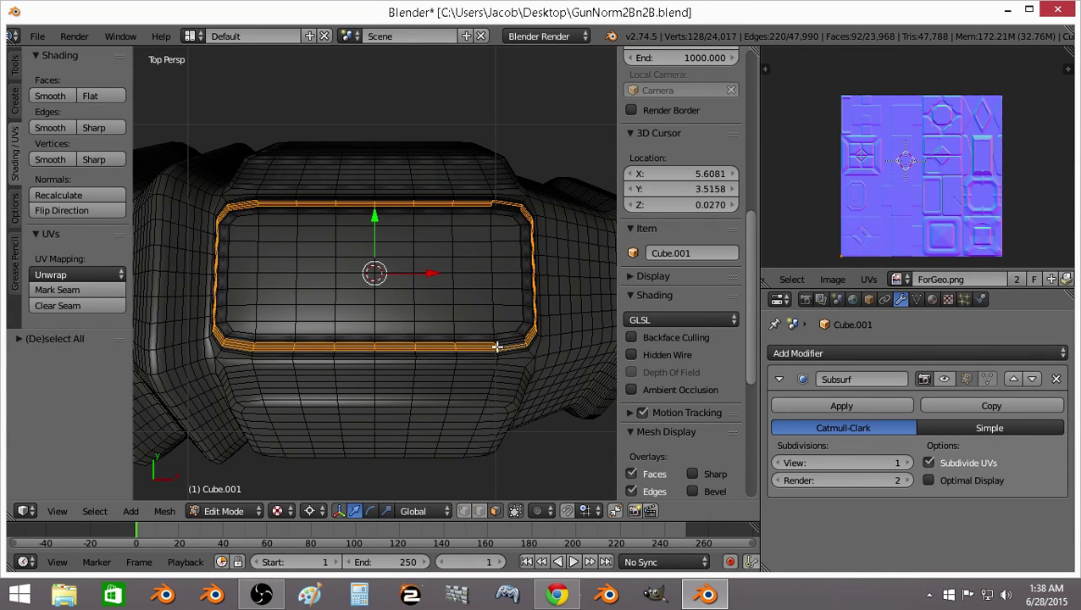
pyautogui.keyDown('alt'); pyautogui.keyDown('shift'); pyautogui.rightClick(497, 345); pyautogui.keyUp('shift'); pyautogui.keyUp('alt')
pyautogui.press('a')
pyautogui.keyDown('alt'); pyautogui.rightClick(496, 346); pyautogui.keyUp('alt')
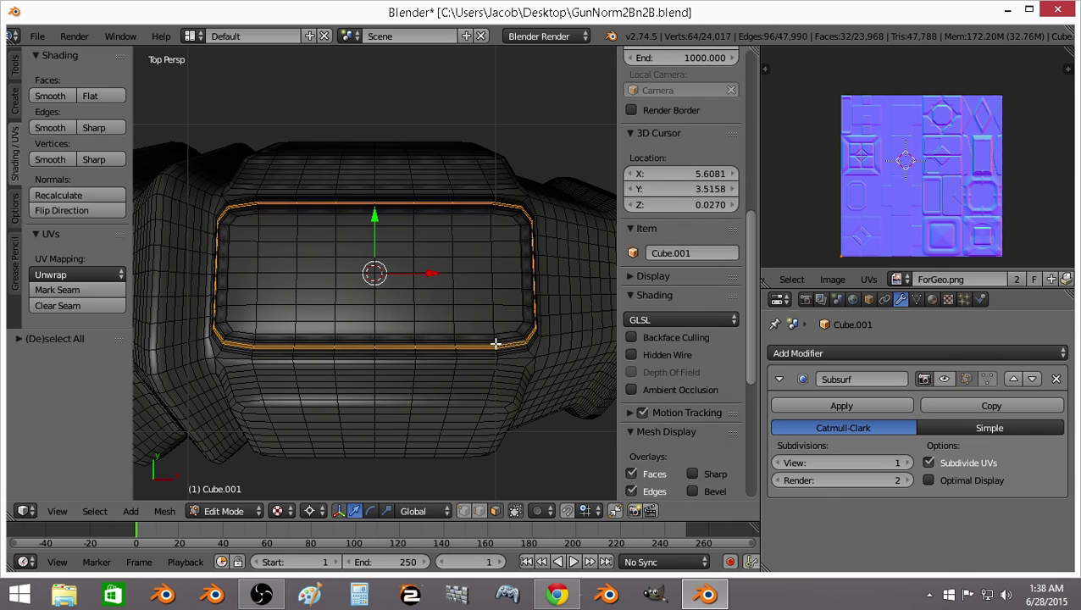
# Widen the rim selection with two adjacent loops, dropping the crossing loops
pyautogui.keyDown('alt'); pyautogui.keyDown('shift'); pyautogui.rightClick(495, 348); pyautogui.keyUp('shift'); pyautogui.keyUp('alt')
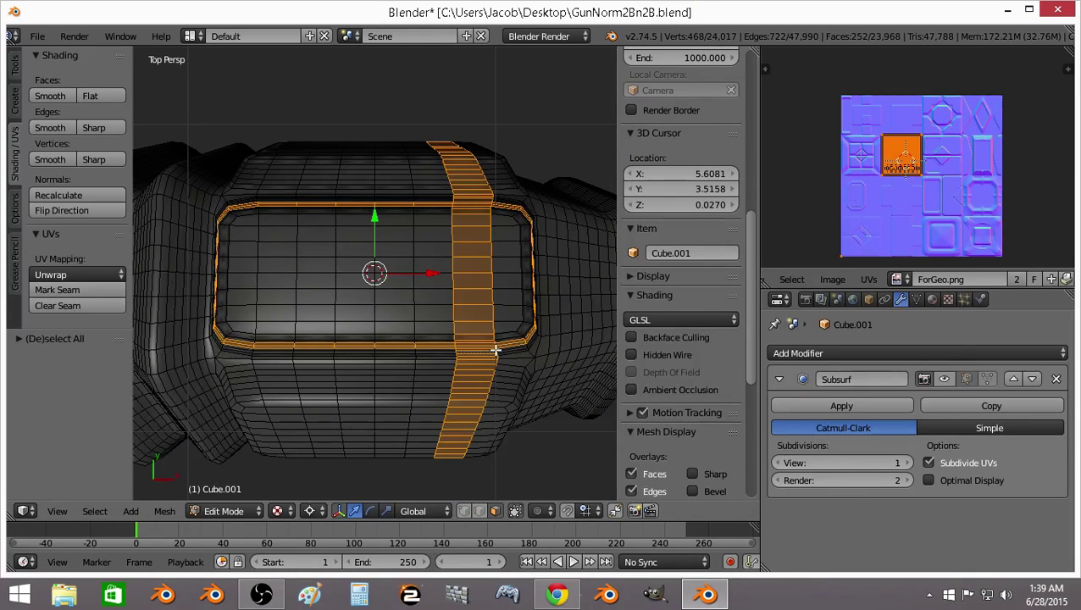
pyautogui.keyDown('alt'); pyautogui.keyDown('shift'); pyautogui.rightClick(494, 349); pyautogui.keyUp('shift'); pyautogui.keyUp('alt')
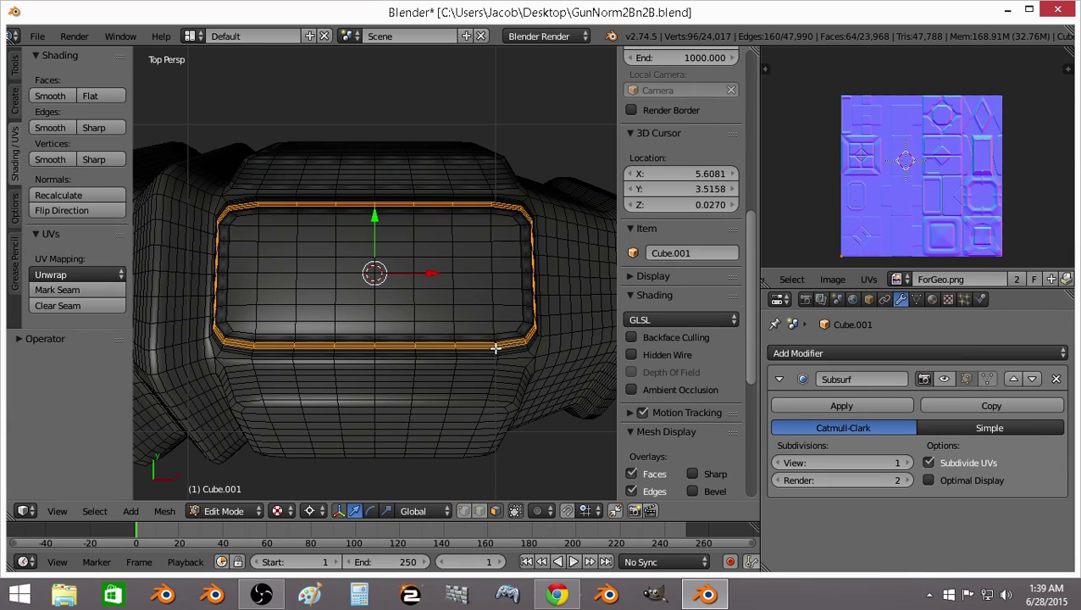
pyautogui.keyDown('alt'); pyautogui.keyDown('shift'); pyautogui.rightClick(496, 350); pyautogui.keyUp('shift'); pyautogui.keyUp('alt')
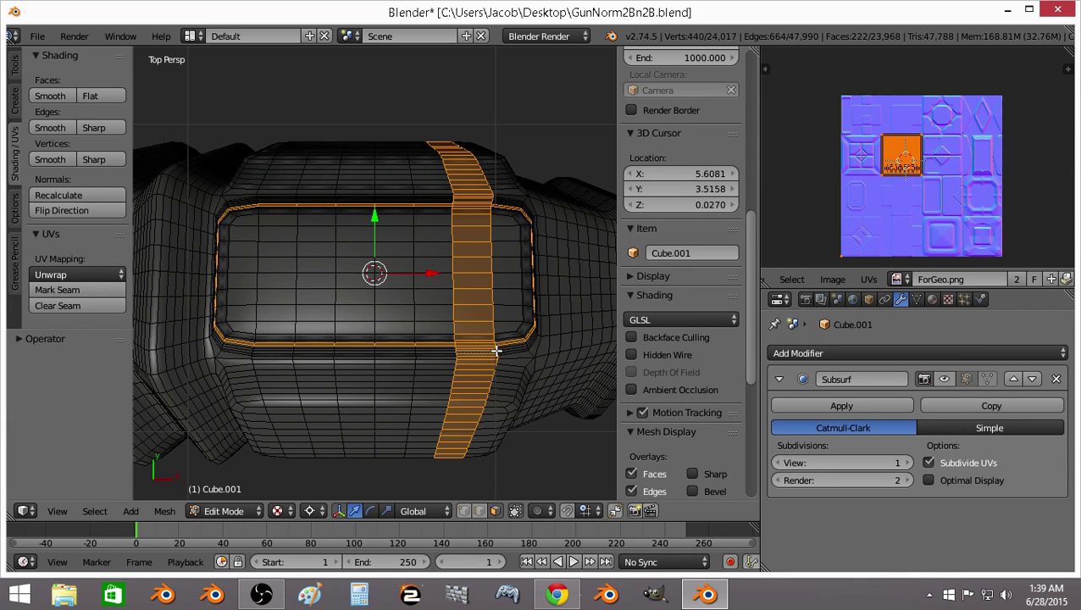
pyautogui.keyDown('alt'); pyautogui.rightClick(514, 350); pyautogui.keyUp('alt')
pyautogui.scroll(1, 514, 351)
pyautogui.keyDown('alt'); pyautogui.keyDown('shift'); pyautogui.rightClick(521, 361); pyautogui.keyUp('shift'); pyautogui.keyUp('alt')
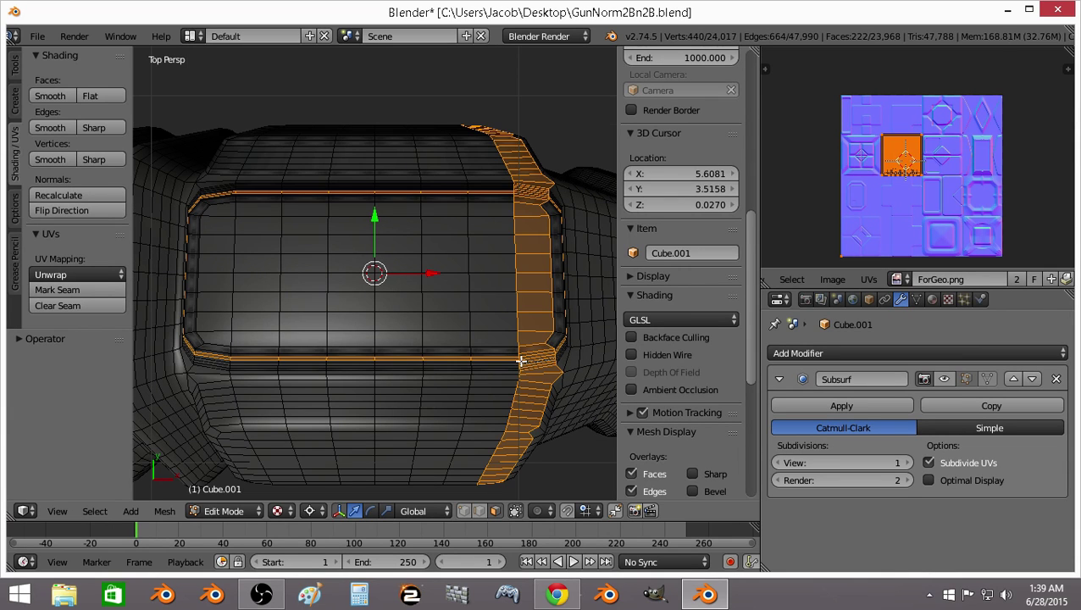
pyautogui.scroll(1, 494, 379)
pyautogui.keyDown('alt'); pyautogui.rightClick(495, 378); pyautogui.keyUp('alt')
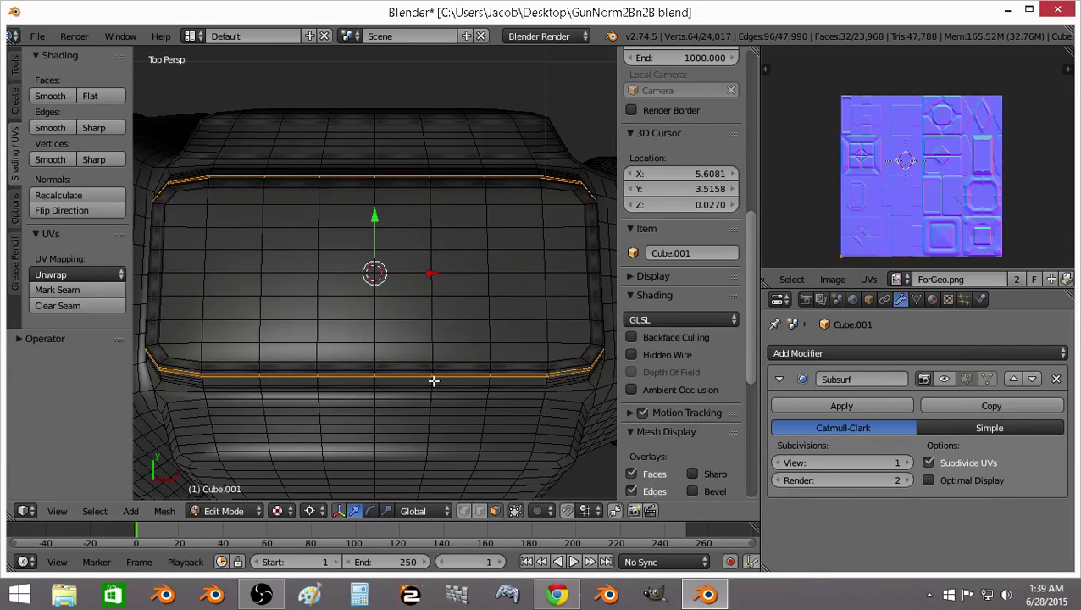
pyautogui.keyDown('alt'); pyautogui.keyDown('shift'); pyautogui.rightClick(432, 378); pyautogui.keyUp('shift'); pyautogui.keyUp('alt')
pyautogui.keyDown('alt'); pyautogui.keyDown('shift'); pyautogui.rightClick(432, 381); pyautogui.keyUp('shift'); pyautogui.keyUp('alt')
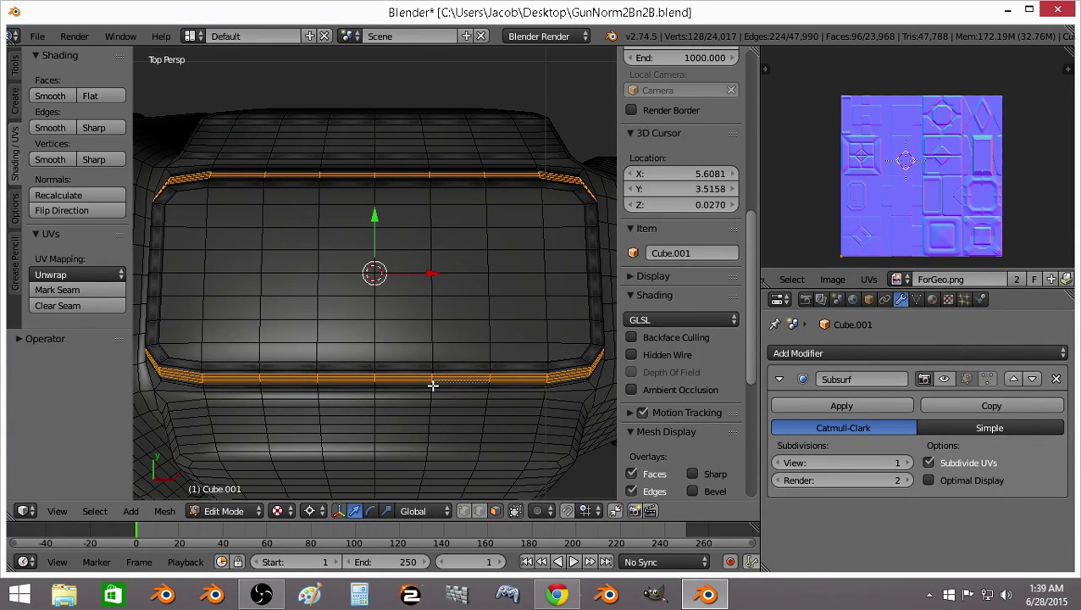
pyautogui.keyDown('alt'); pyautogui.keyDown('shift'); pyautogui.rightClick(432, 385); pyautogui.keyUp('shift'); pyautogui.keyUp('alt')
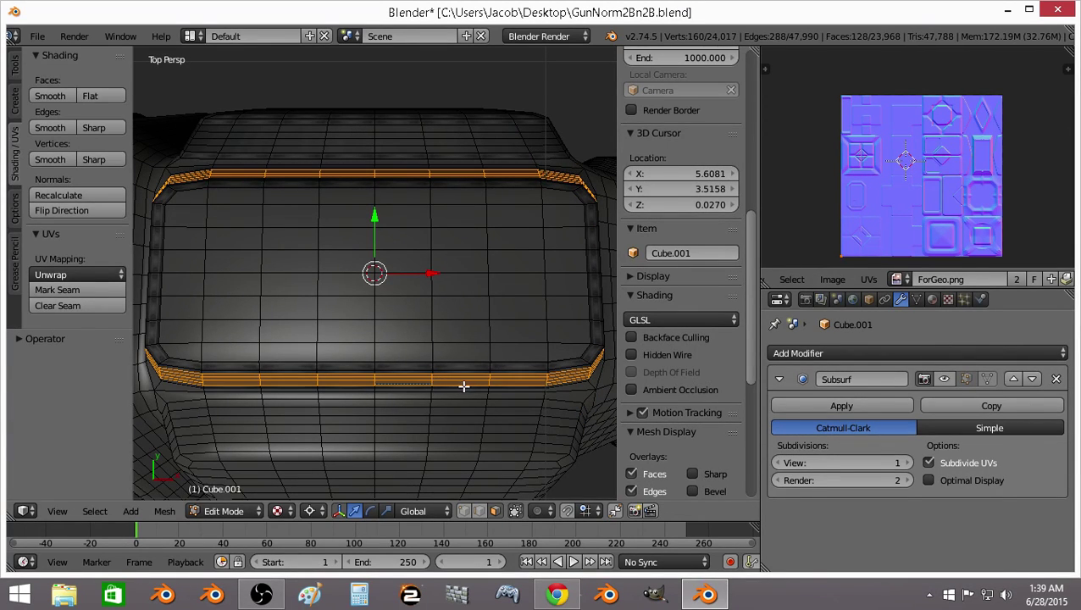
pyautogui.moveTo(464, 387); pyautogui.dragTo(486, 384, button='middle')
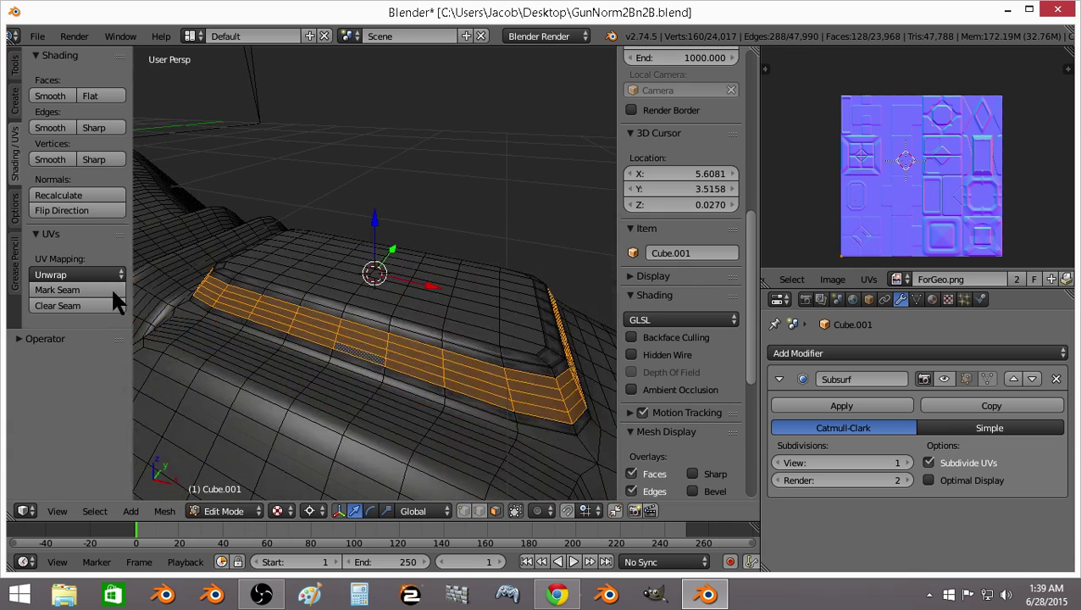
# Unwrap the rim band and project its UVs from the Top view
pyautogui.click(111, 276)
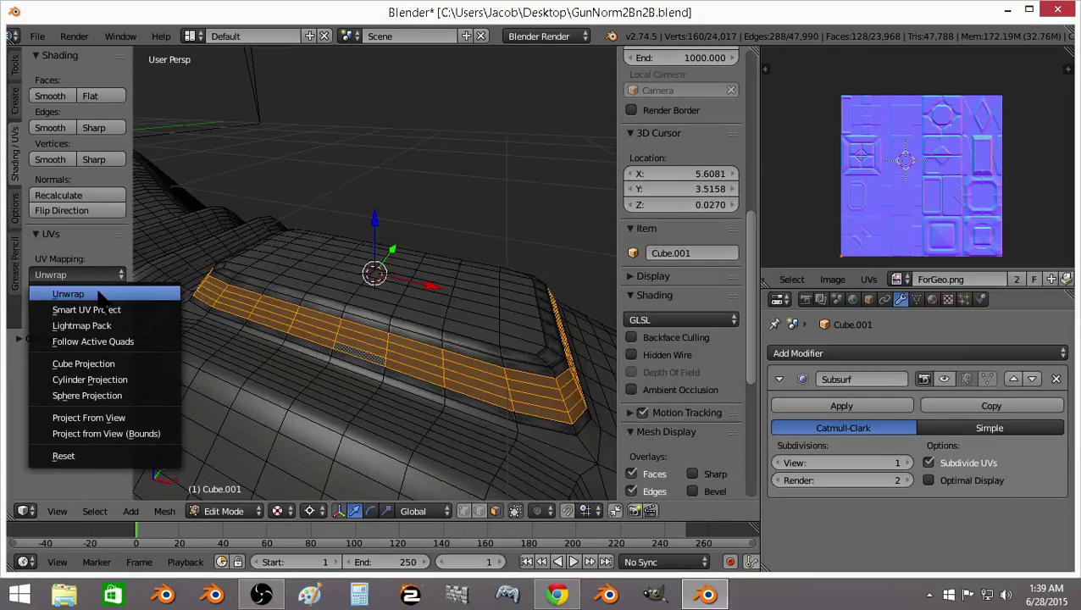
pyautogui.click(76, 293)
pyautogui.click(56, 511)
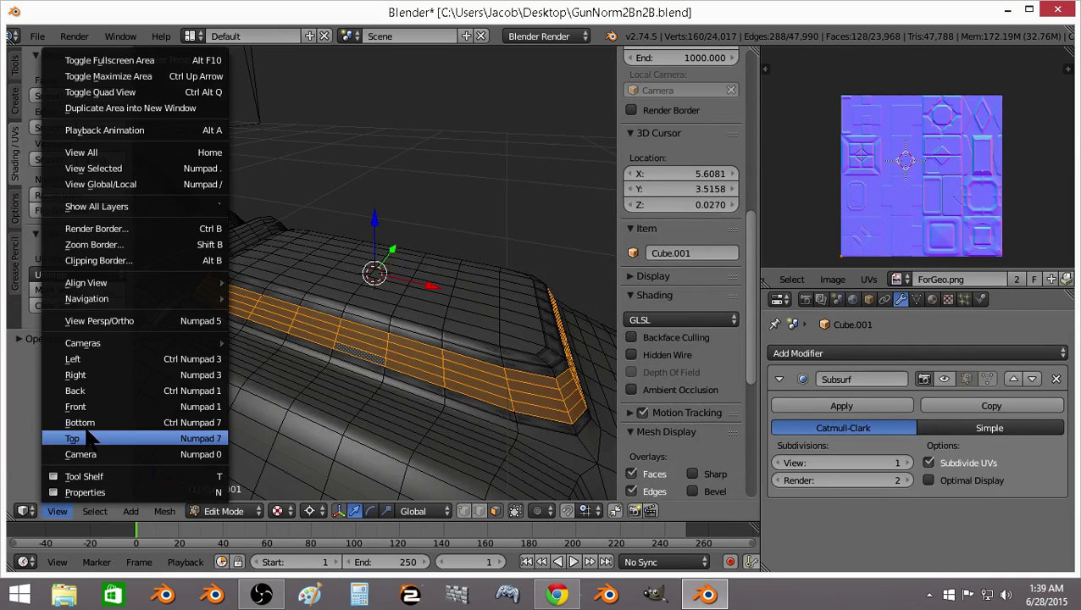
pyautogui.click(169, 439)
pyautogui.click(66, 276)
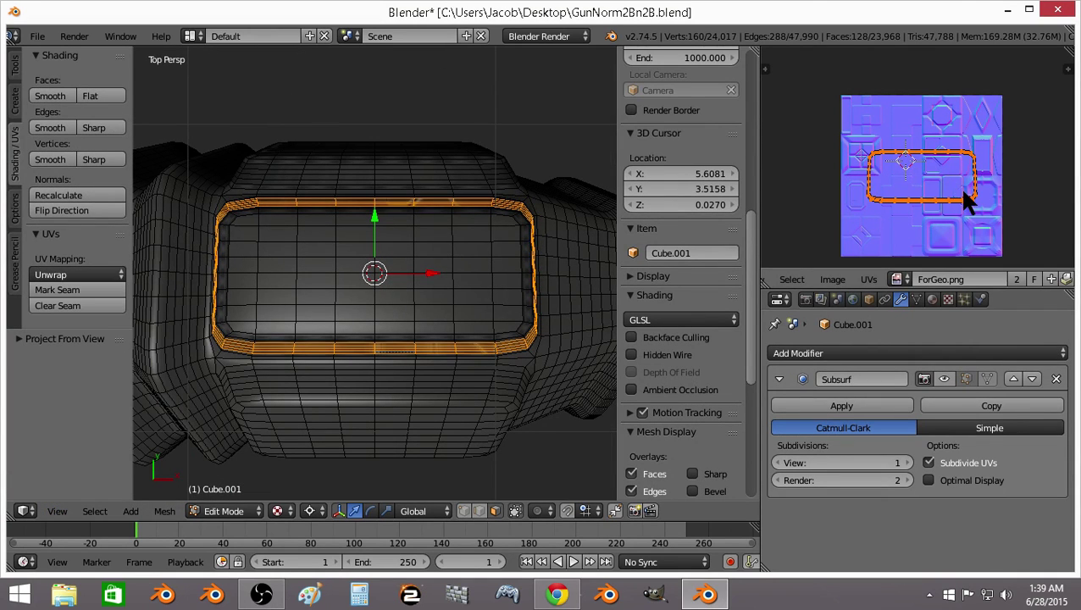
pyautogui.press('KP_Decimal')
# Centre the rim's UV loop on the 2D cursor and rotate it 90° upright
pyautogui.hotkey('shift', 's')
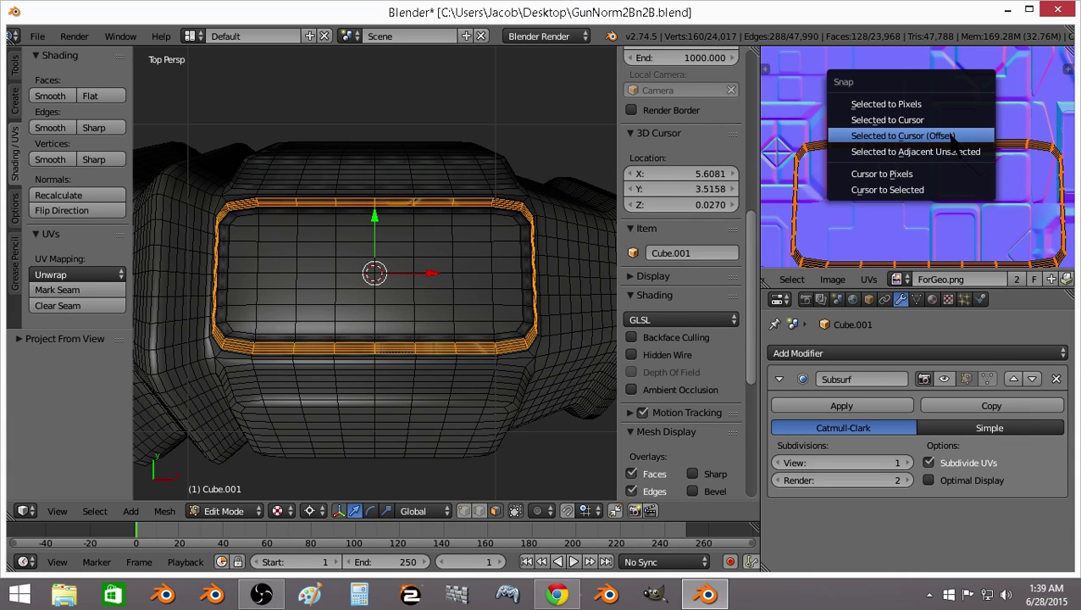
pyautogui.click(951, 135)
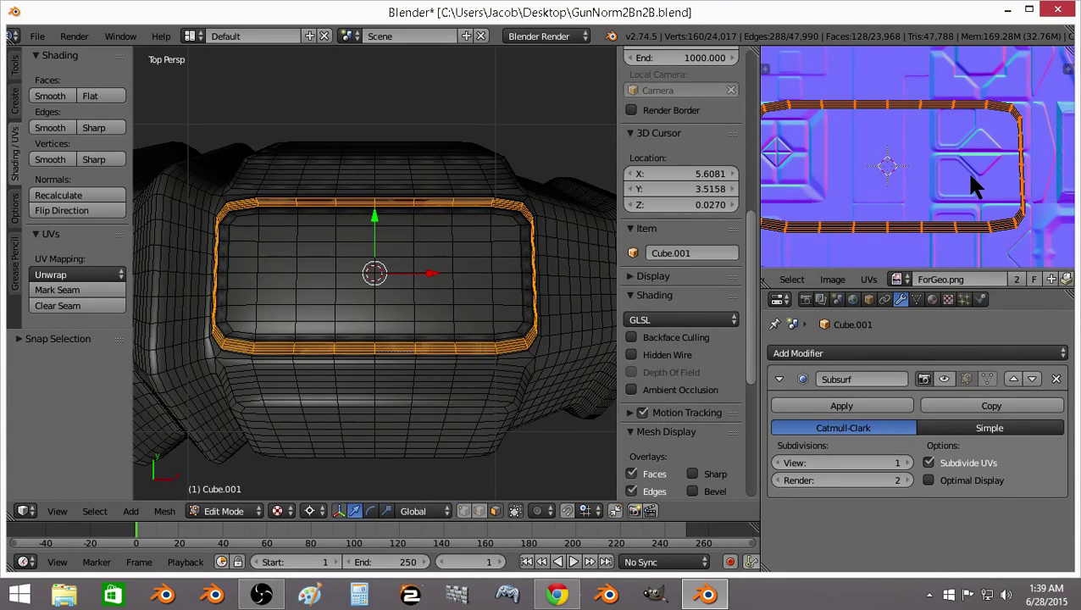
pyautogui.write('r')
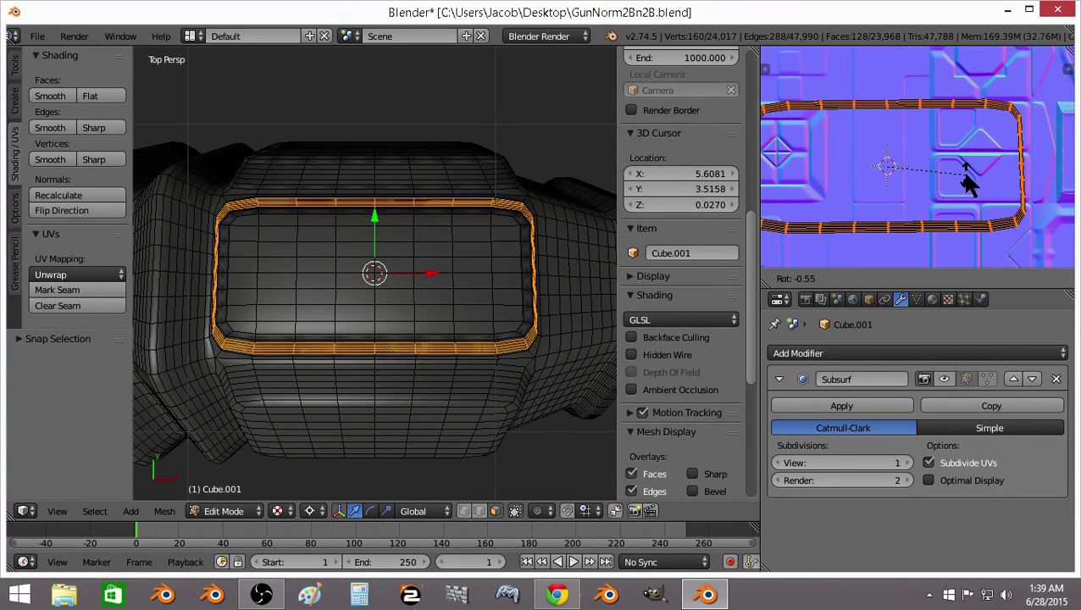
pyautogui.write('90')
pyautogui.press('Return')
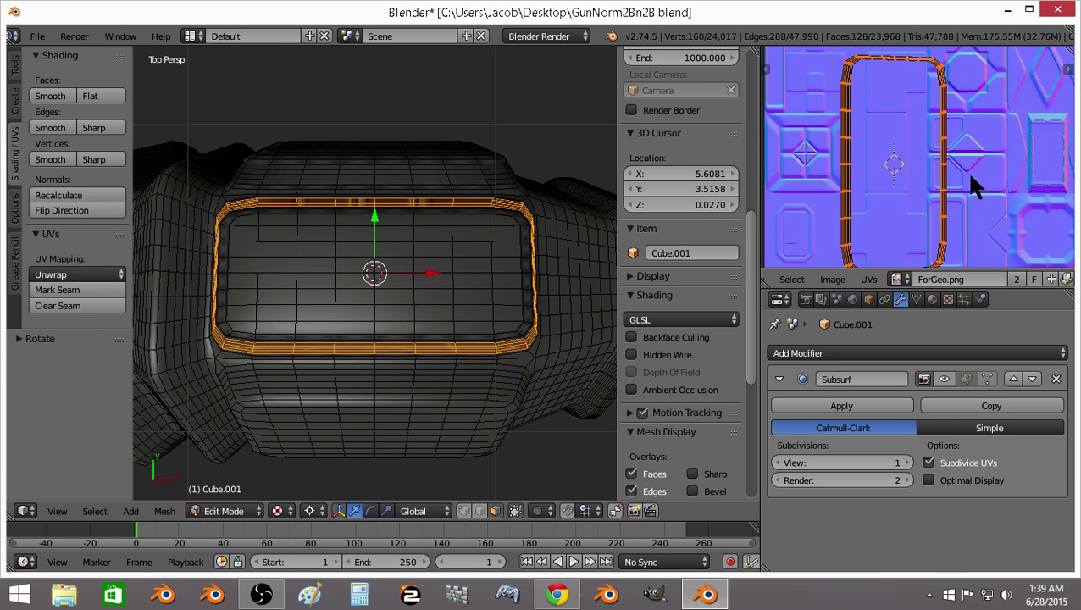
# Scale the rim's UV island to 0.25 and drop it on the narrow vertical trim tile
pyautogui.press('s')
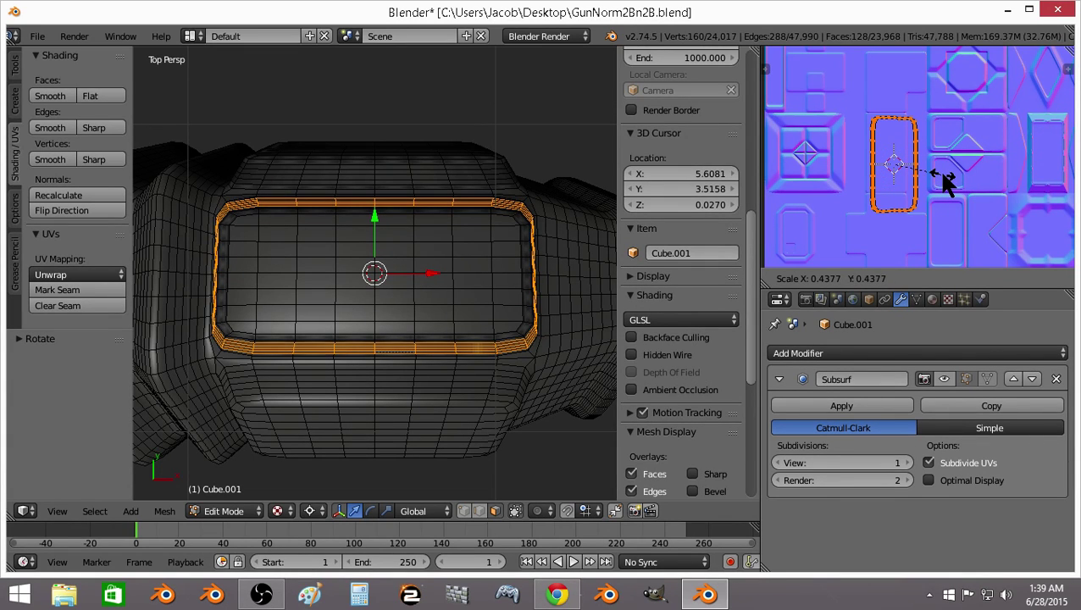
pyautogui.write('.')
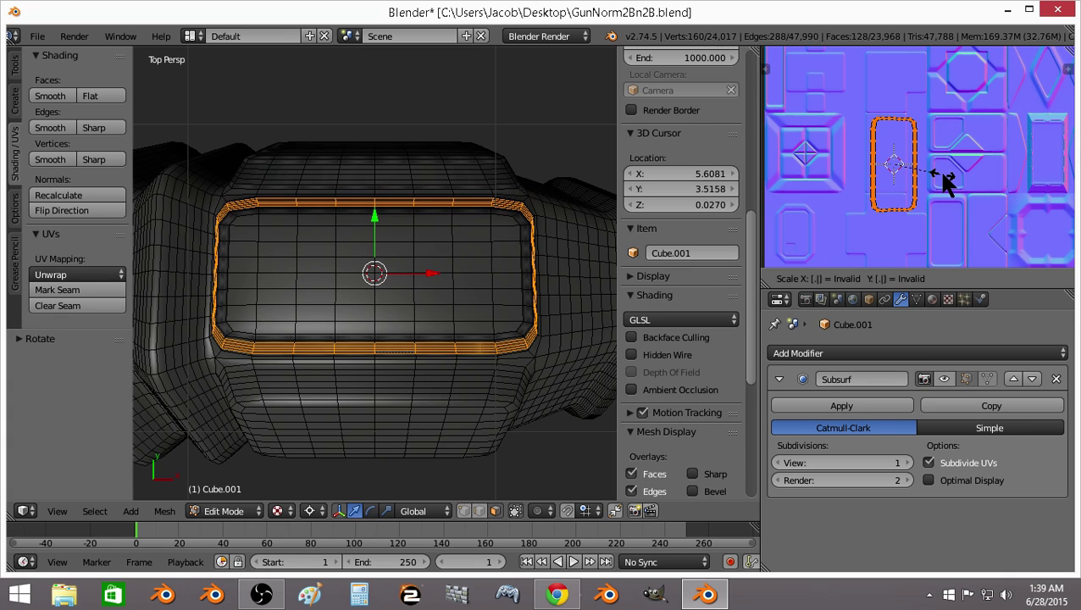
pyautogui.write('4')
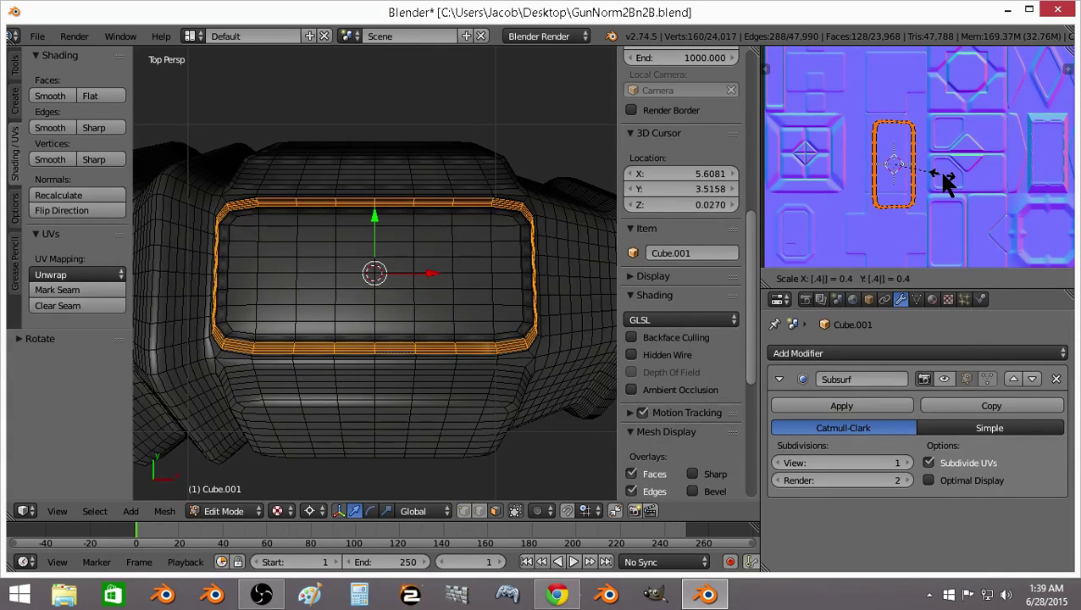
pyautogui.press('BackSpace')
pyautogui.press('BackSpace')
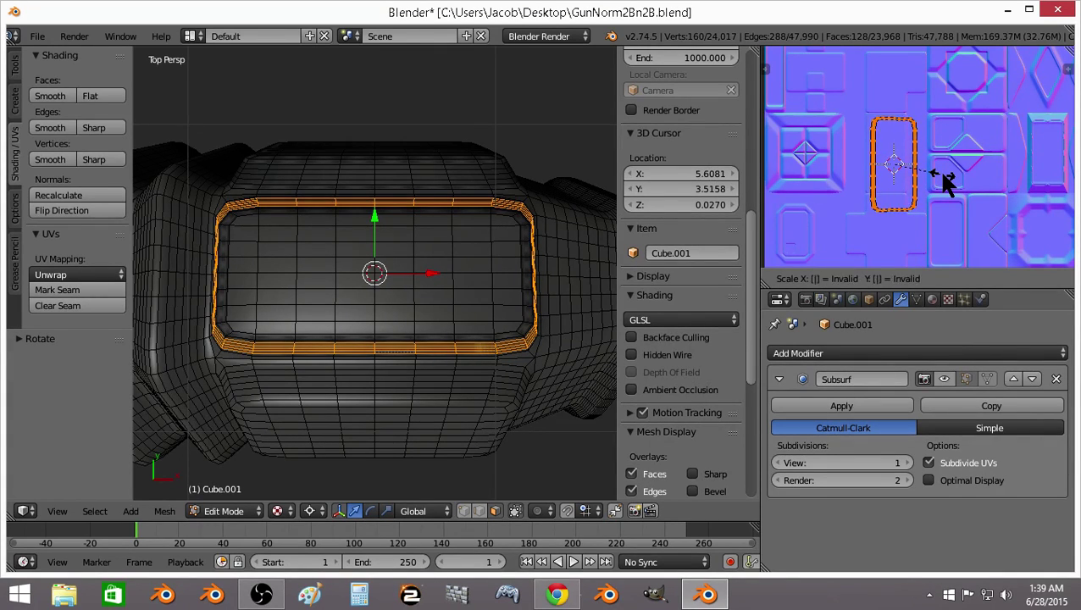
pyautogui.write('25')
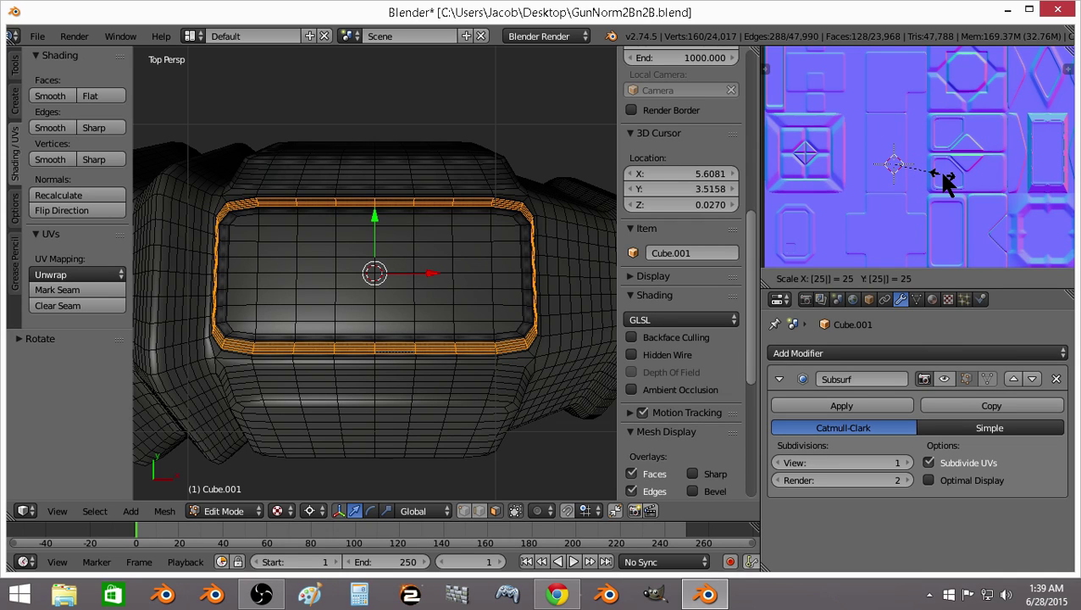
pyautogui.press('BackSpace')
pyautogui.press('BackSpace')
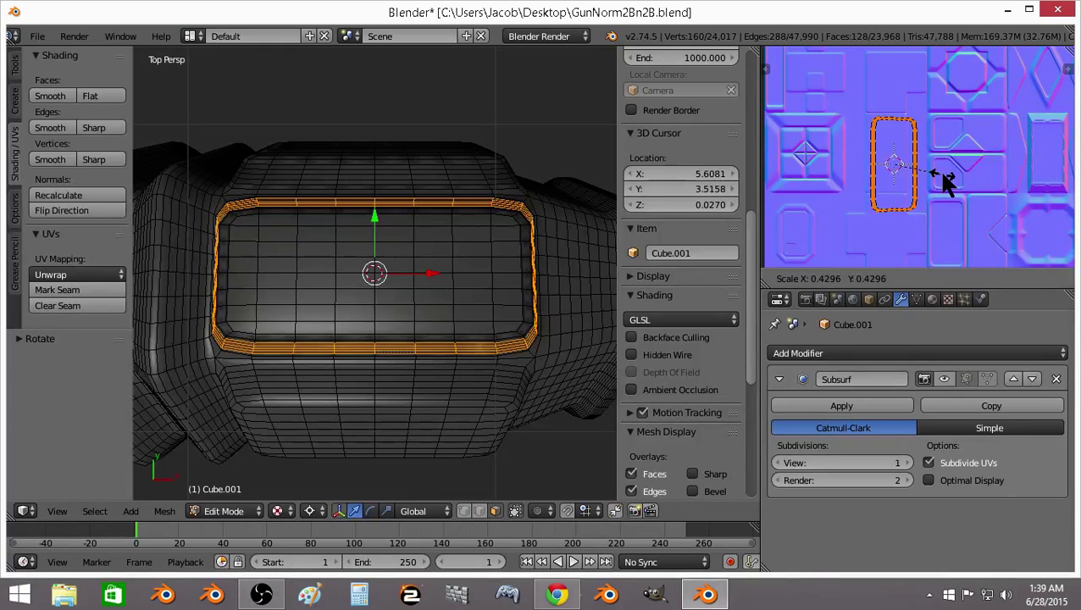
pyautogui.write('.25')
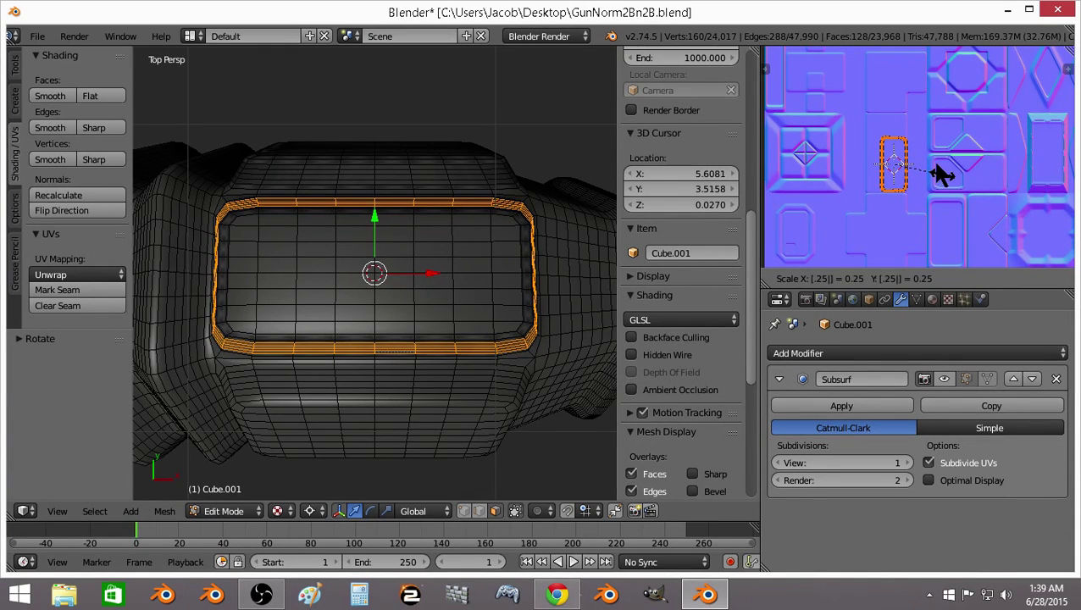
pyautogui.press('Return')
pyautogui.press('g')
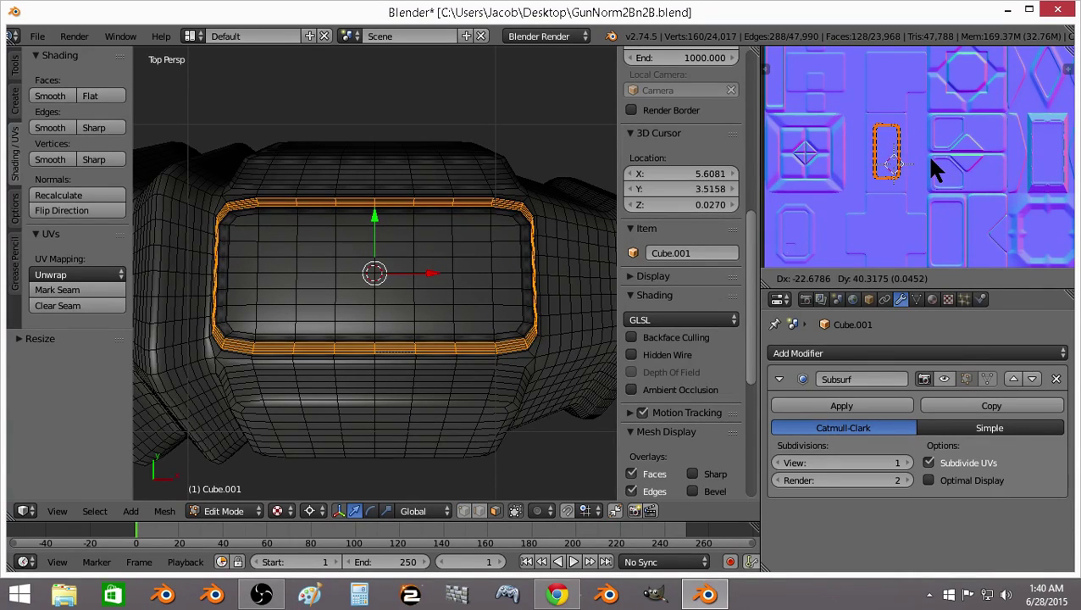
pyautogui.click(931, 161)
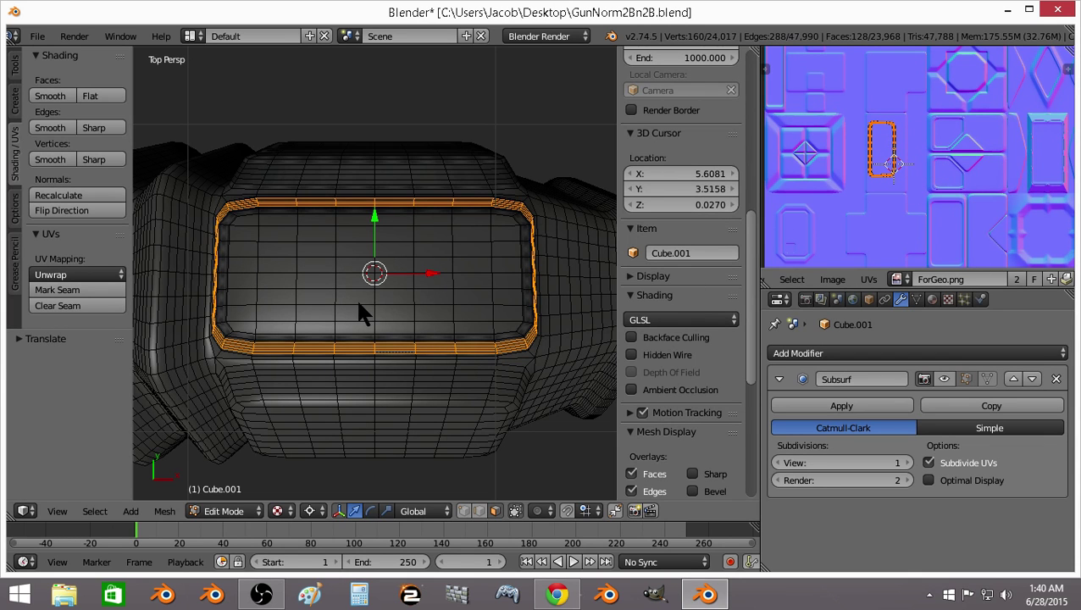
# Preview the rim's trim detail, then circle-select all faces of the flat top panel
pyautogui.press('Tab')
pyautogui.moveTo(445, 301)
pyautogui.mouseDown(button='middle')
pyautogui.moveTo(341, 155)
pyautogui.moveTo(233, 205)
pyautogui.moveTo(244, 300)
pyautogui.moveTo(433, 319)
pyautogui.mouseUp(button='middle')
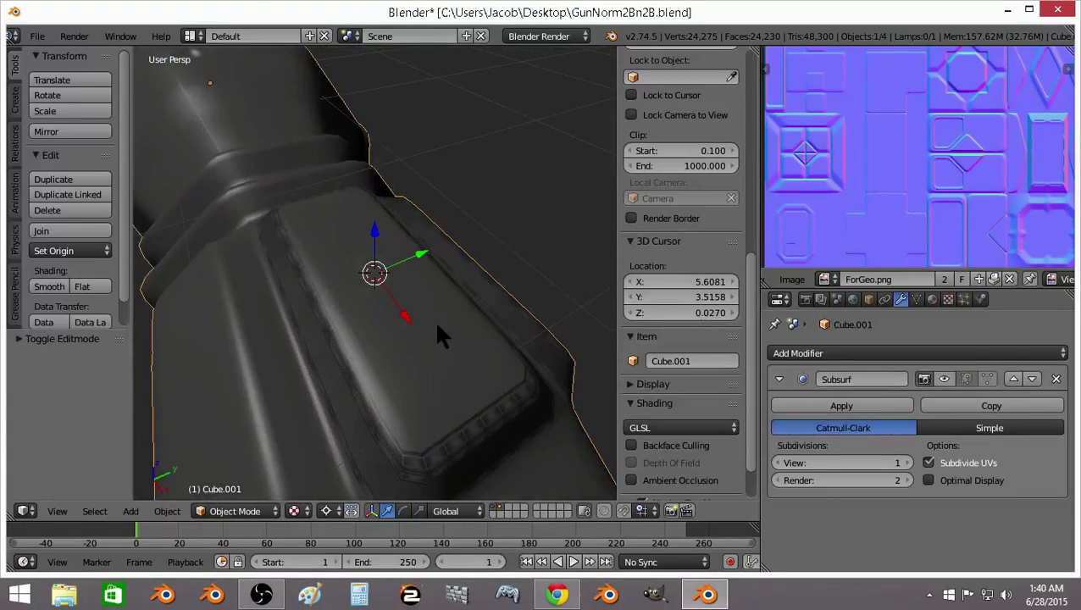
pyautogui.press('Tab')
pyautogui.press('a')
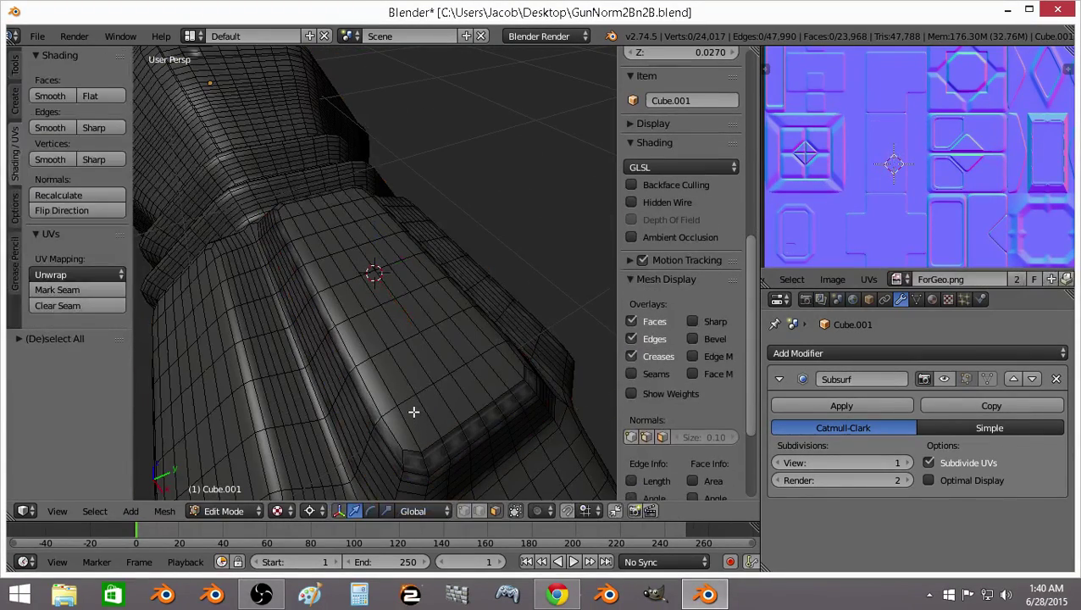
pyautogui.press('c')
pyautogui.moveTo(410, 407)
pyautogui.mouseDown()
pyautogui.moveTo(415, 427)
pyautogui.moveTo(493, 351)
pyautogui.moveTo(392, 399)
pyautogui.moveTo(374, 352)
pyautogui.moveTo(448, 314)
pyautogui.moveTo(436, 296)
pyautogui.moveTo(355, 301)
pyautogui.moveTo(343, 289)
pyautogui.moveTo(356, 269)
pyautogui.moveTo(403, 250)
pyautogui.moveTo(381, 224)
pyautogui.moveTo(391, 235)
pyautogui.moveTo(309, 242)
pyautogui.moveTo(322, 227)
pyautogui.moveTo(373, 220)
pyautogui.moveTo(360, 206)
pyautogui.moveTo(292, 217)
pyautogui.mouseUp()
# Project the top panel's UVs from the Top view and move the island onto a tile
pyautogui.rightClick(360, 315)
pyautogui.click(57, 511)
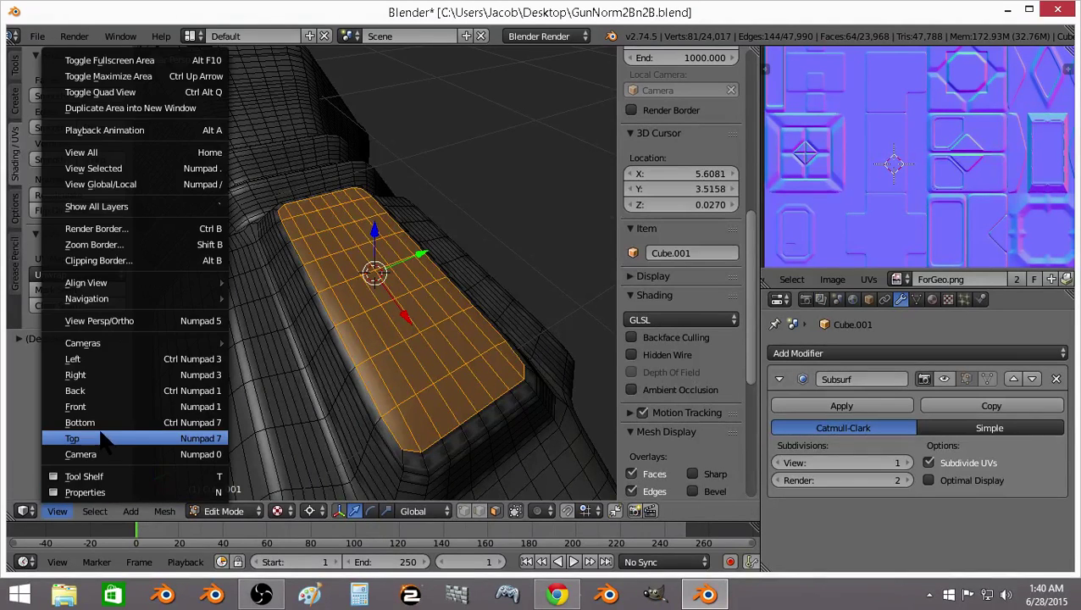
pyautogui.click(85, 436)
pyautogui.click(108, 275)
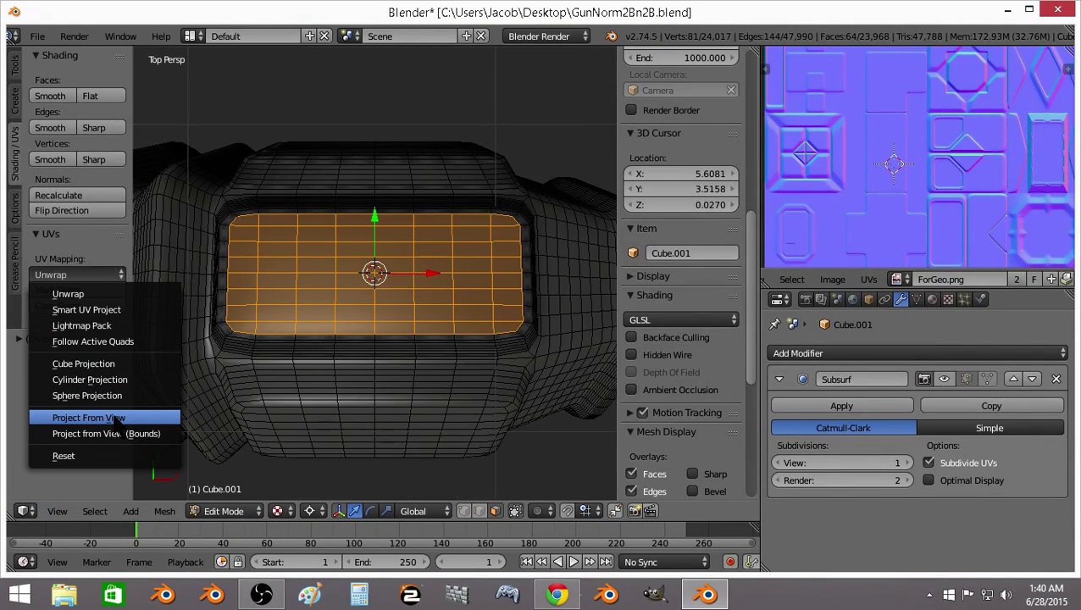
pyautogui.press('Return')
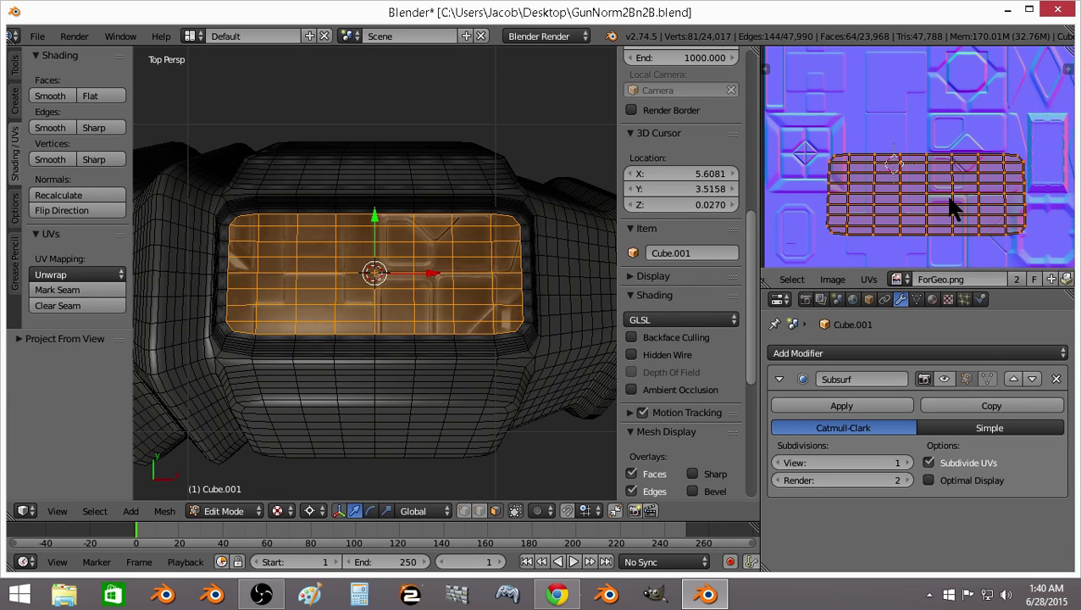
pyautogui.press('g')
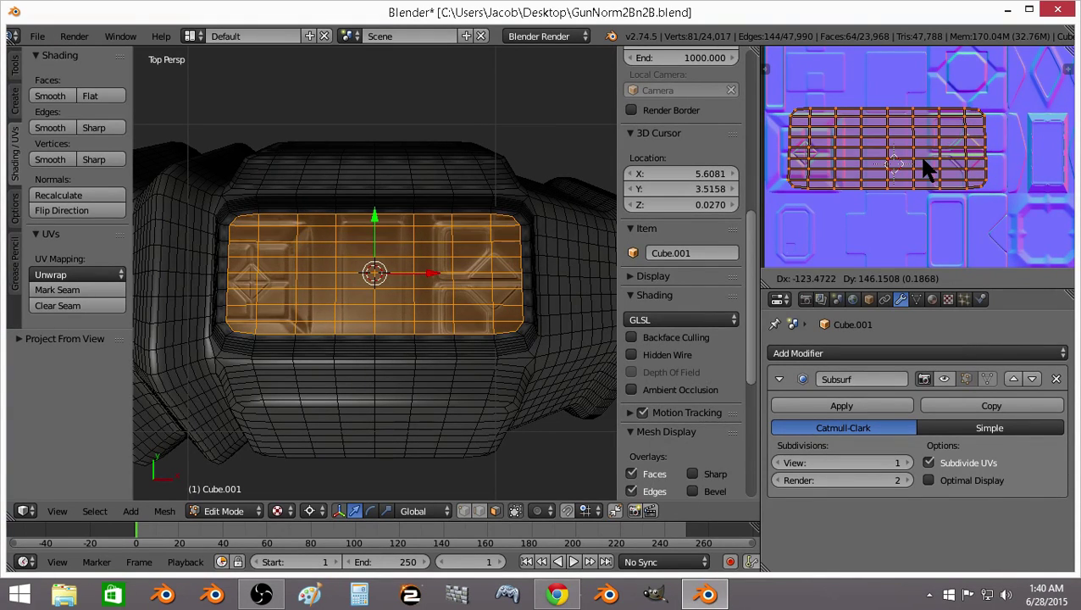
pyautogui.click(924, 160)
# Scale the top panel's UV island to 0.5 and rotate it 90°, cancelling an extra X scale
pyautogui.write('s.5')
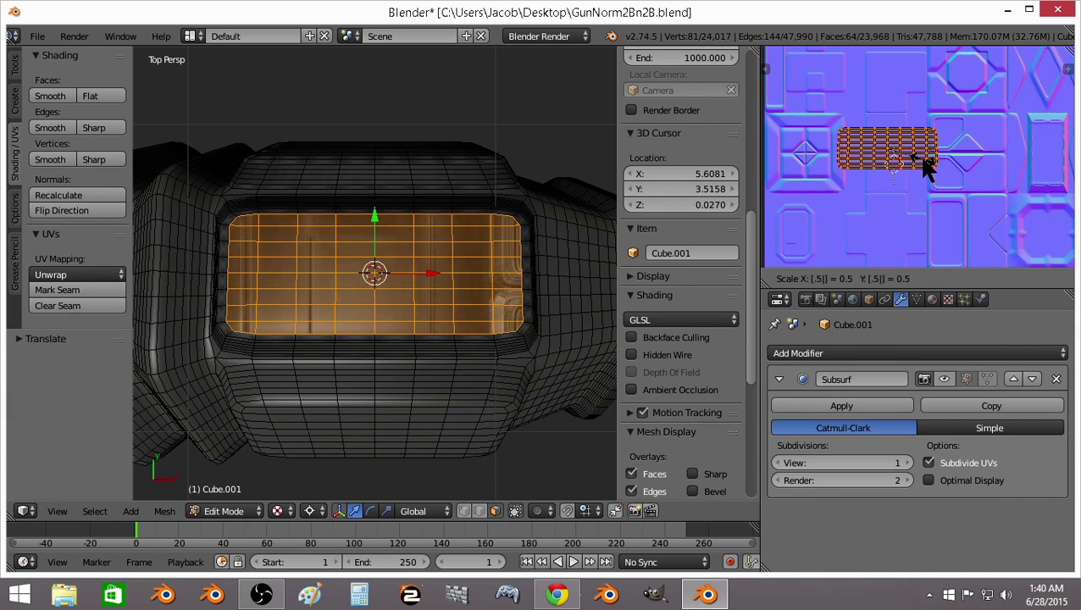
pyautogui.press('Return')
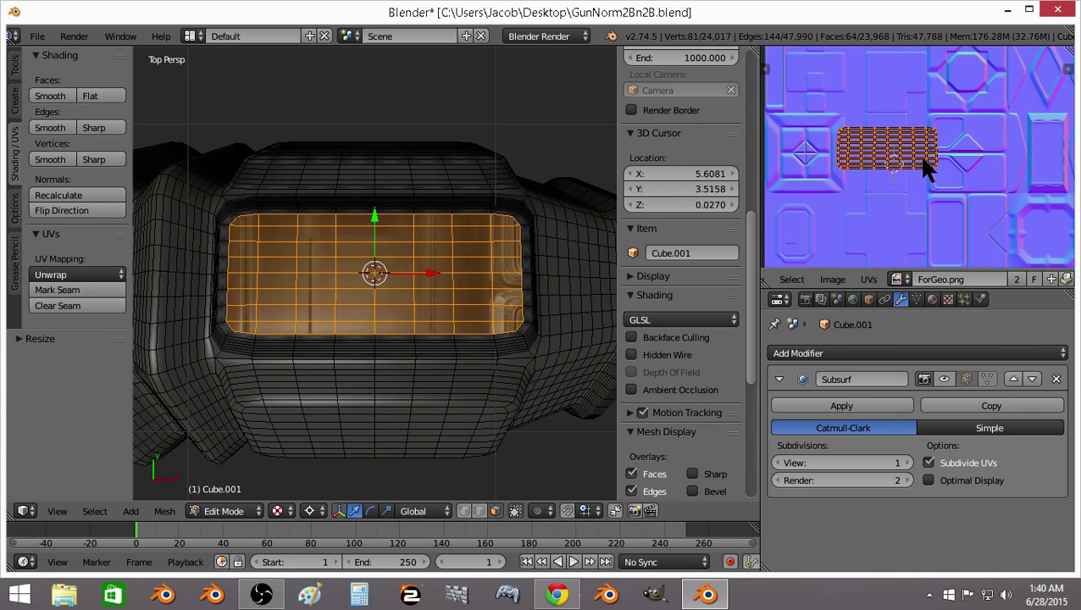
pyautogui.write('r')
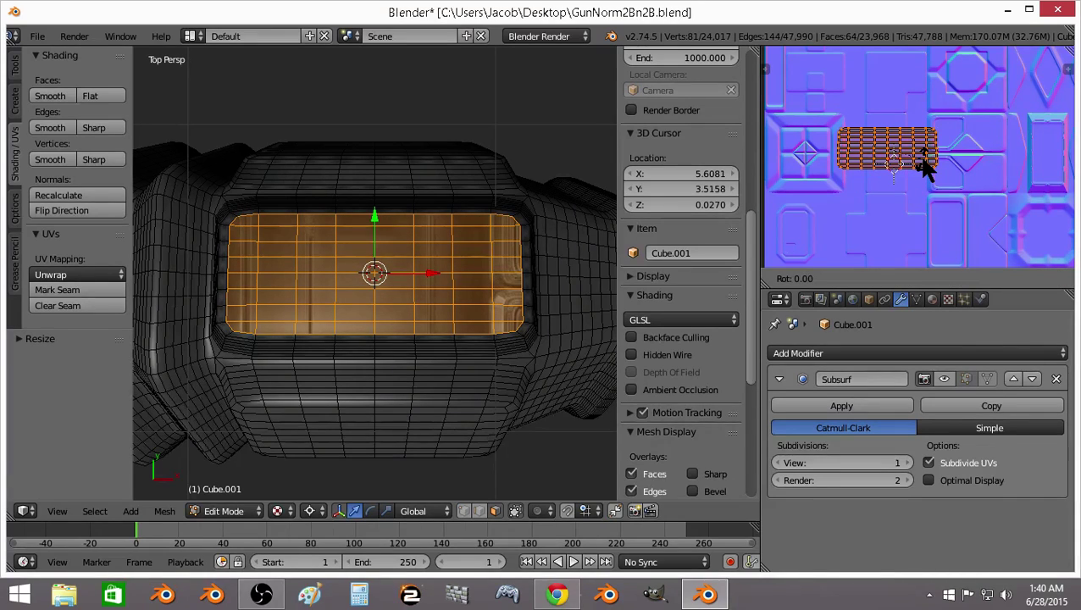
pyautogui.write('90')
pyautogui.press('Return')
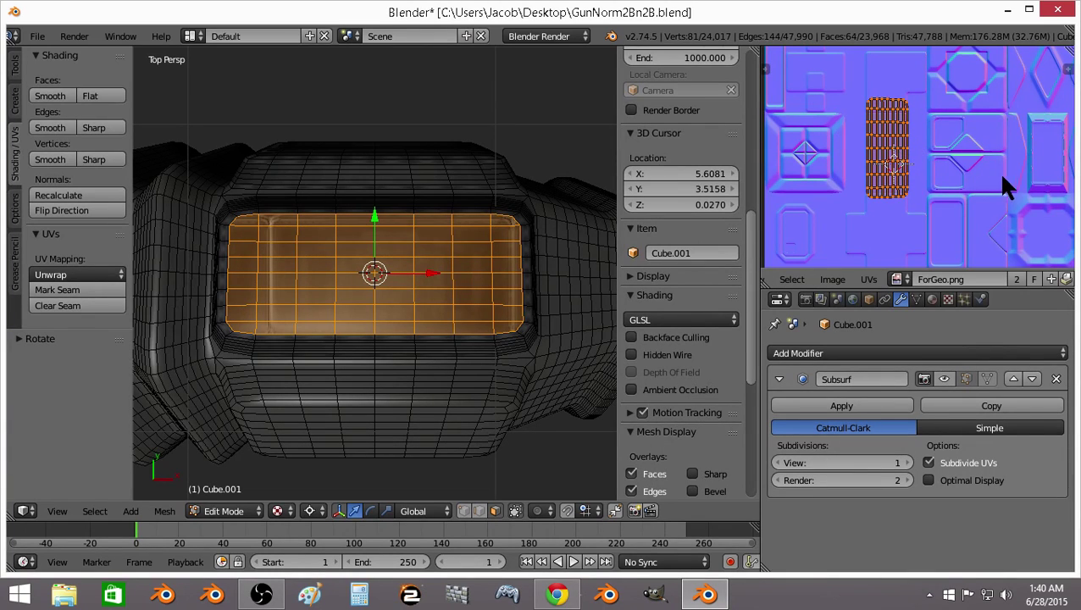
pyautogui.press('s')
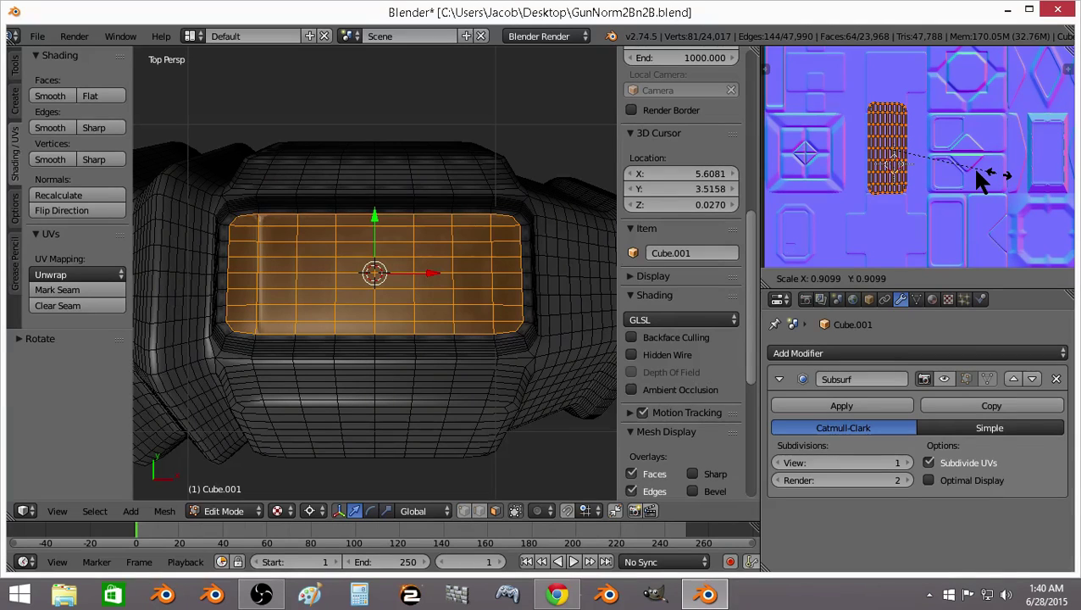
pyautogui.press('x')
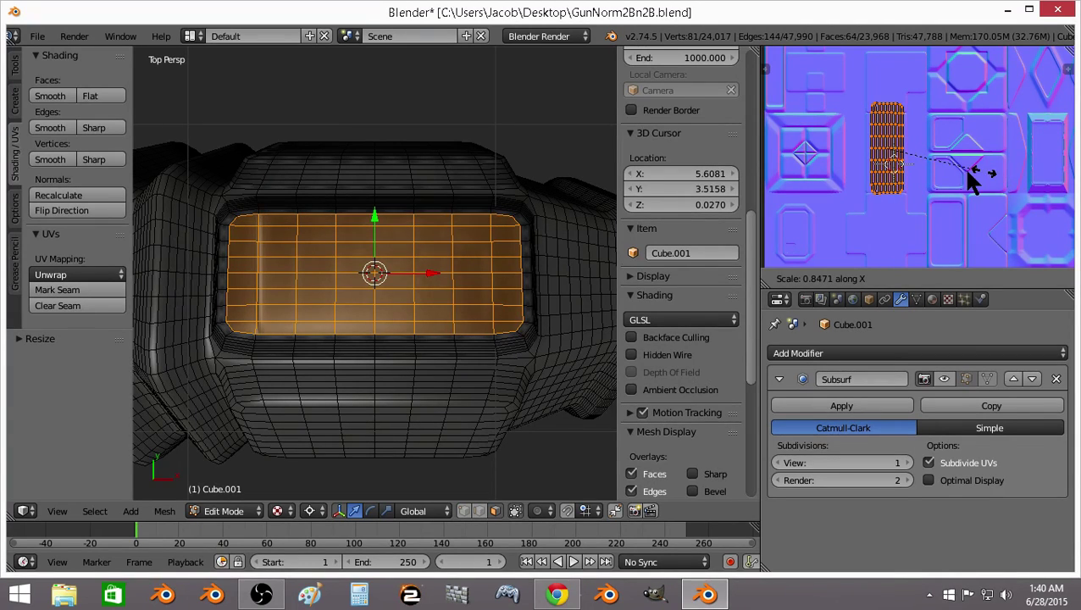
pyautogui.rightClick(966, 168)
# Reset and re-unwrap the top panel's UVs, framing the whole texture in the UV view
pyautogui.click(82, 282)
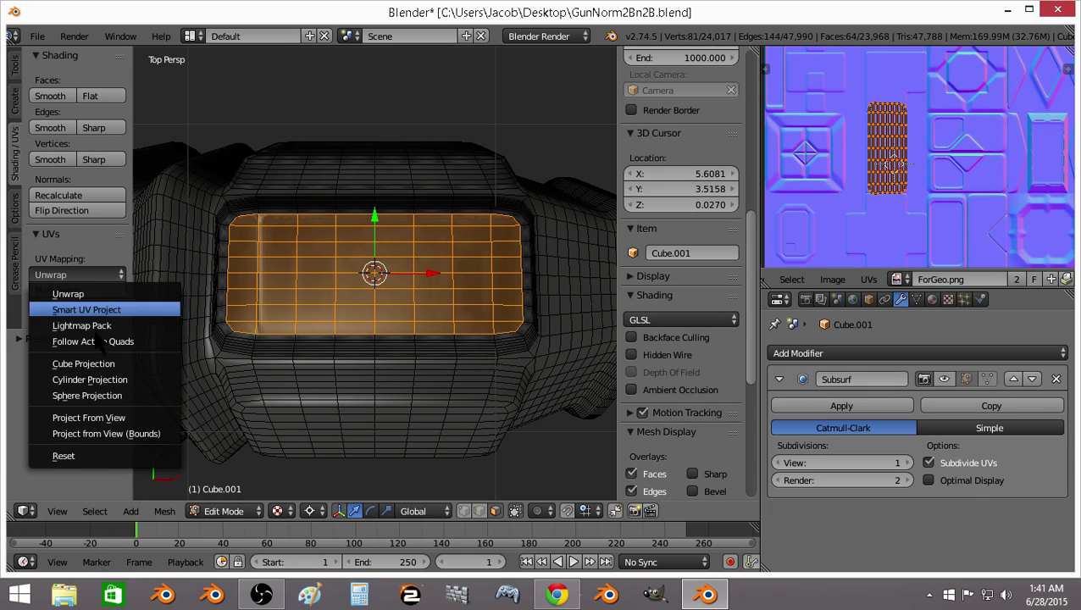
pyautogui.click(106, 455)
pyautogui.press('Home')
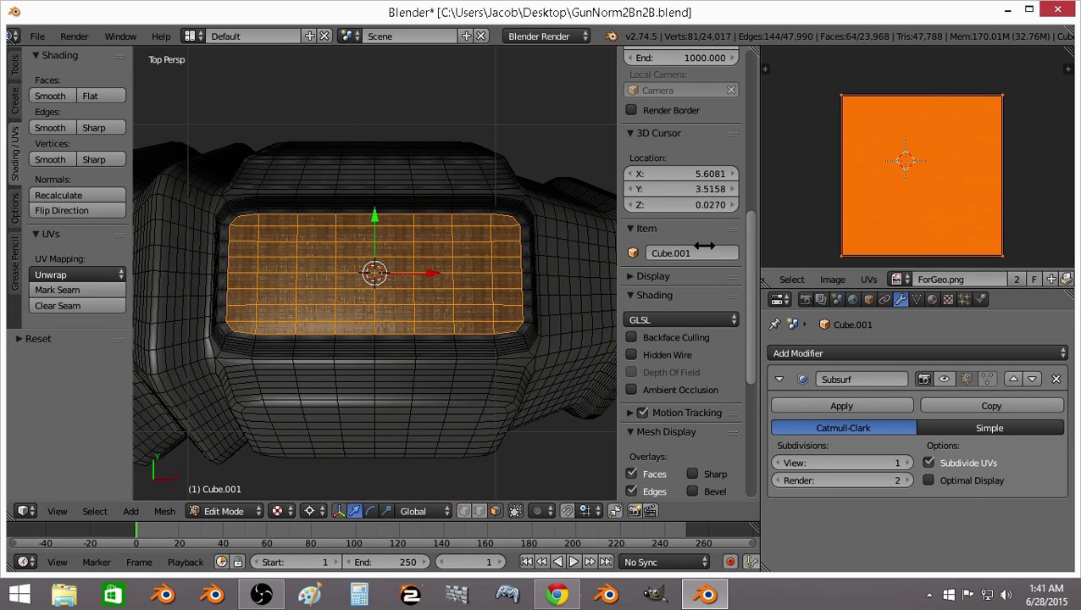
pyautogui.click(85, 275)
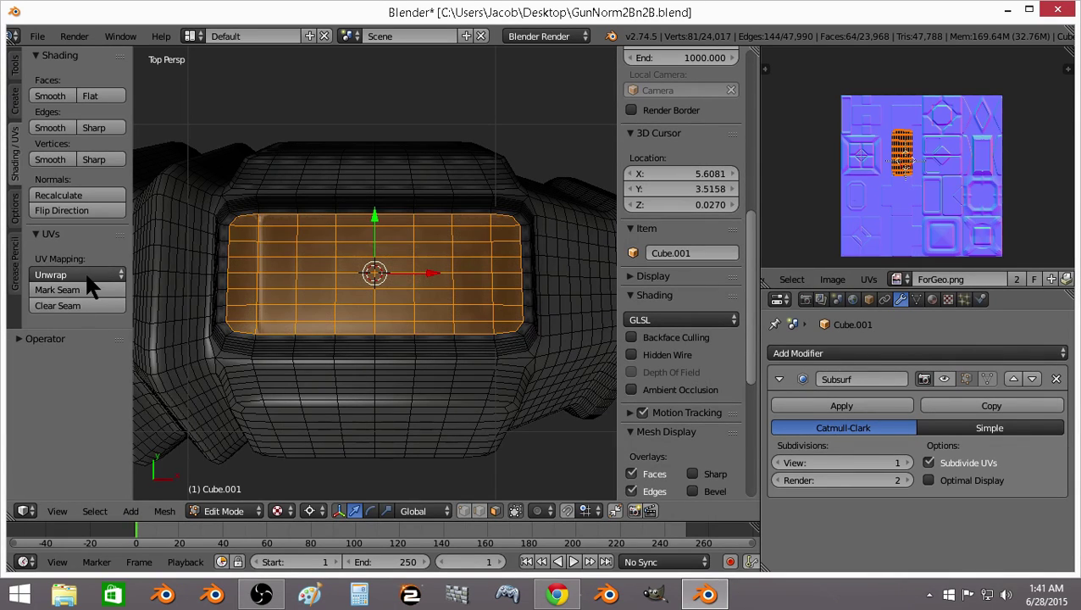
pyautogui.click(86, 277)
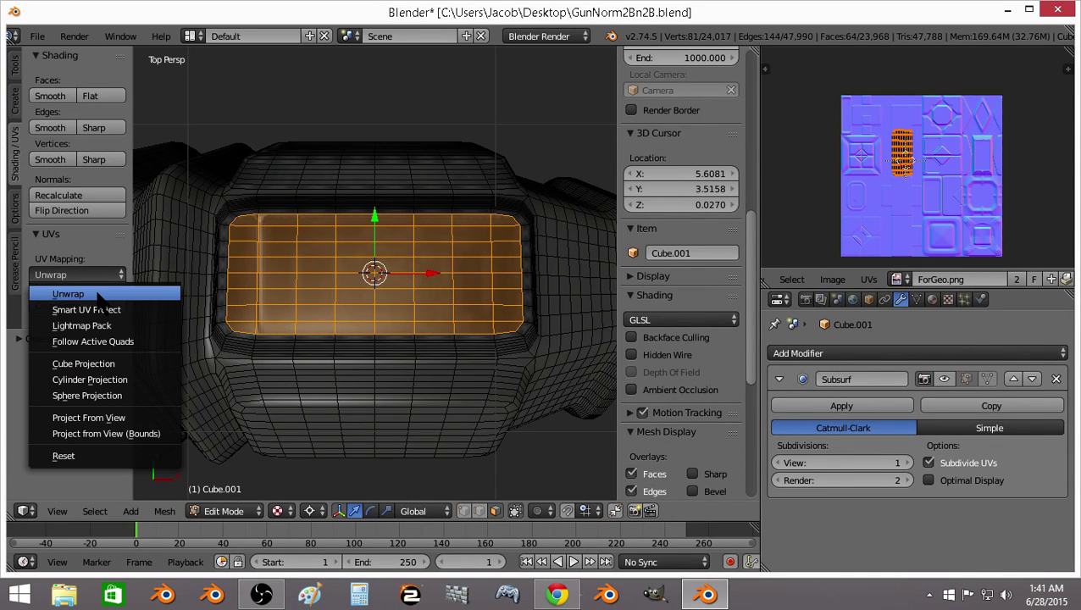
pyautogui.press('Return')
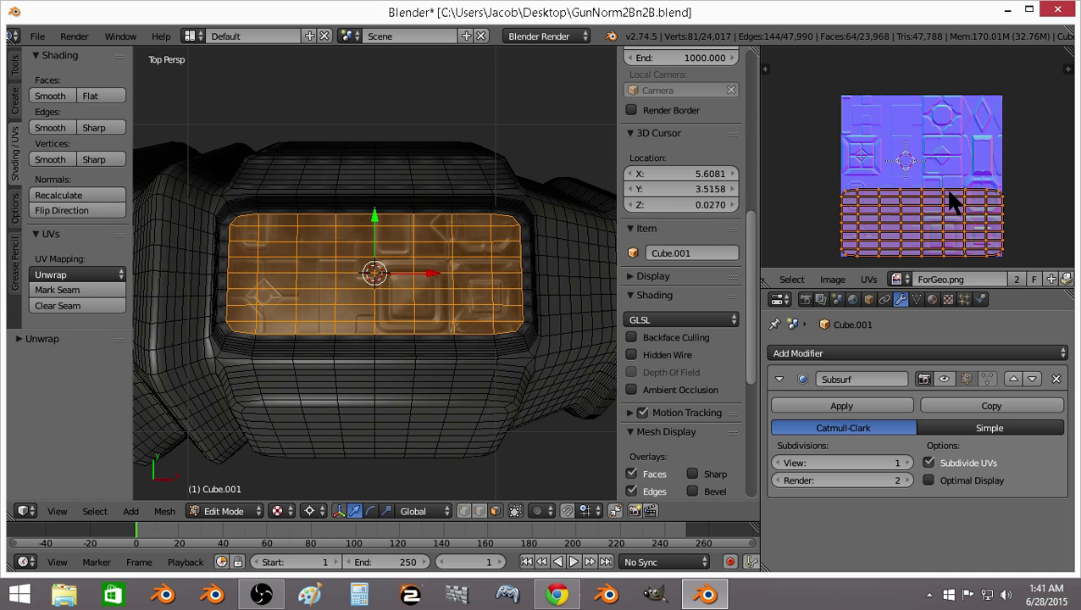
pyautogui.hotkey('shift', 's')
# Show the UV editor sidebar and set the 2D cursor's X location to 512
pyautogui.click(1064, 65)
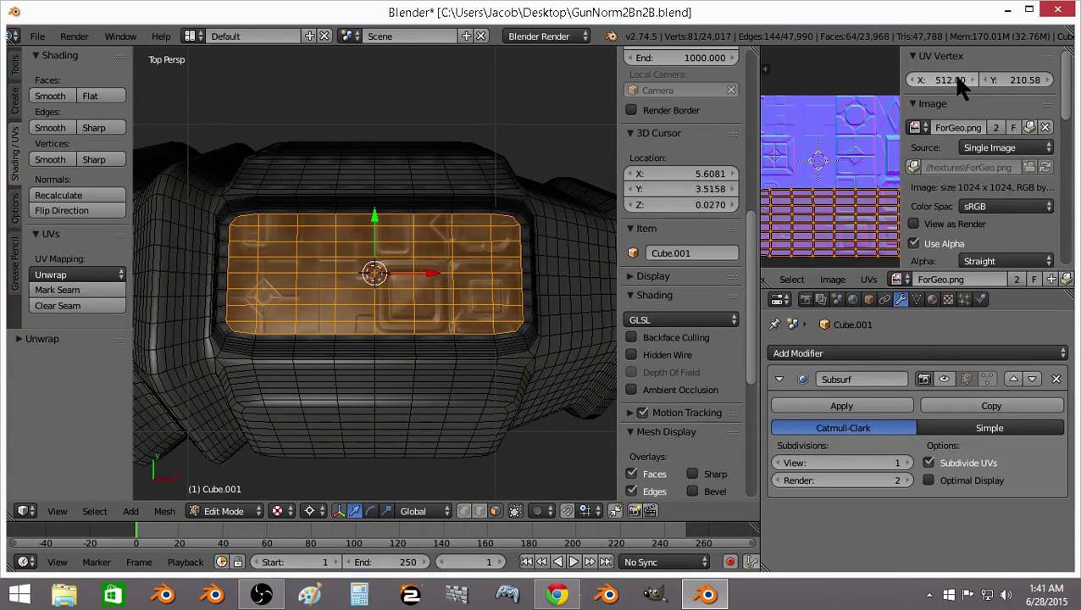
pyautogui.scroll(-3, 936, 177)
pyautogui.scroll(-3, 940, 180)
pyautogui.scroll(-3, 953, 197)
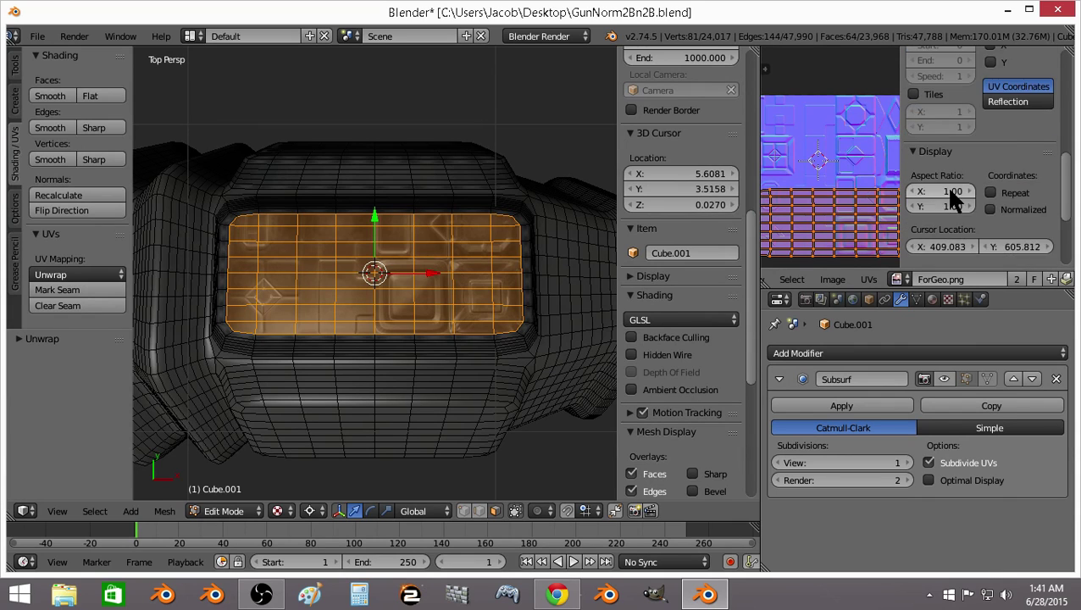
pyautogui.scroll(-2, 937, 231)
pyautogui.click(943, 214)
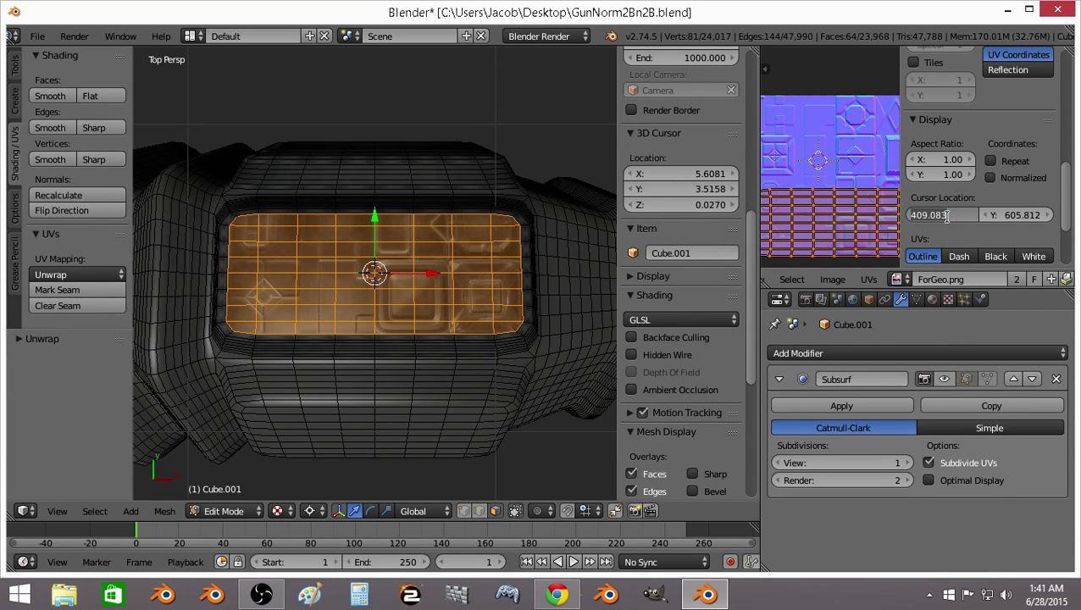
pyautogui.write('512')
pyautogui.press('Return')
# Subtract 128 from the cursor's X to get 384 and set Y to 640
pyautogui.click(950, 215)
pyautogui.hotkey('ctrl', 'a')
pyautogui.write('12')
pyautogui.write('8')
pyautogui.press('Tab')
pyautogui.write('512.0')
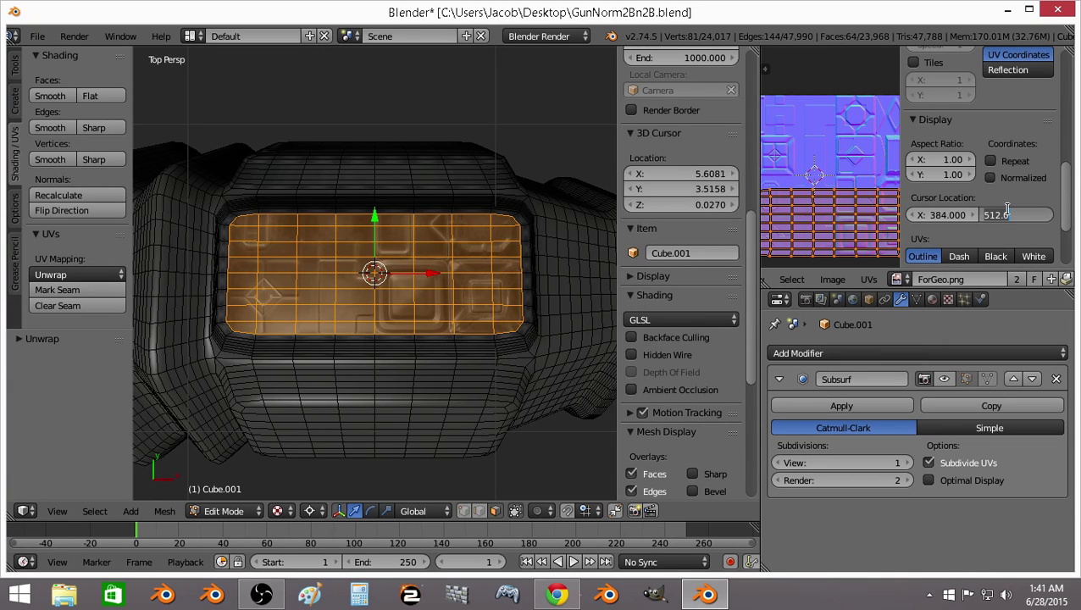
pyautogui.write('+128')
pyautogui.press('Return')
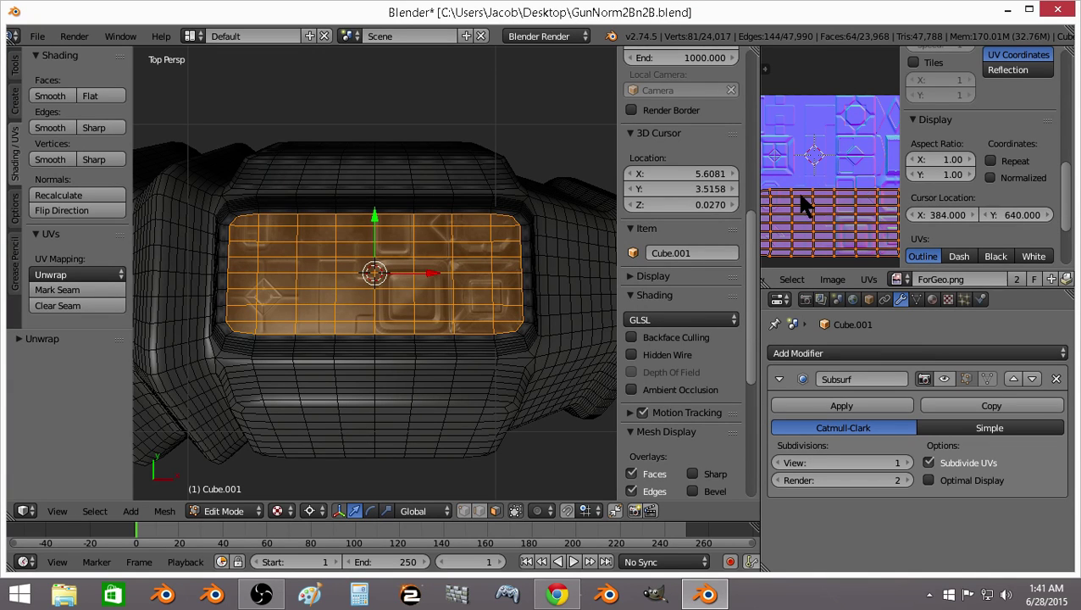
pyautogui.hotkey('shift', 's')
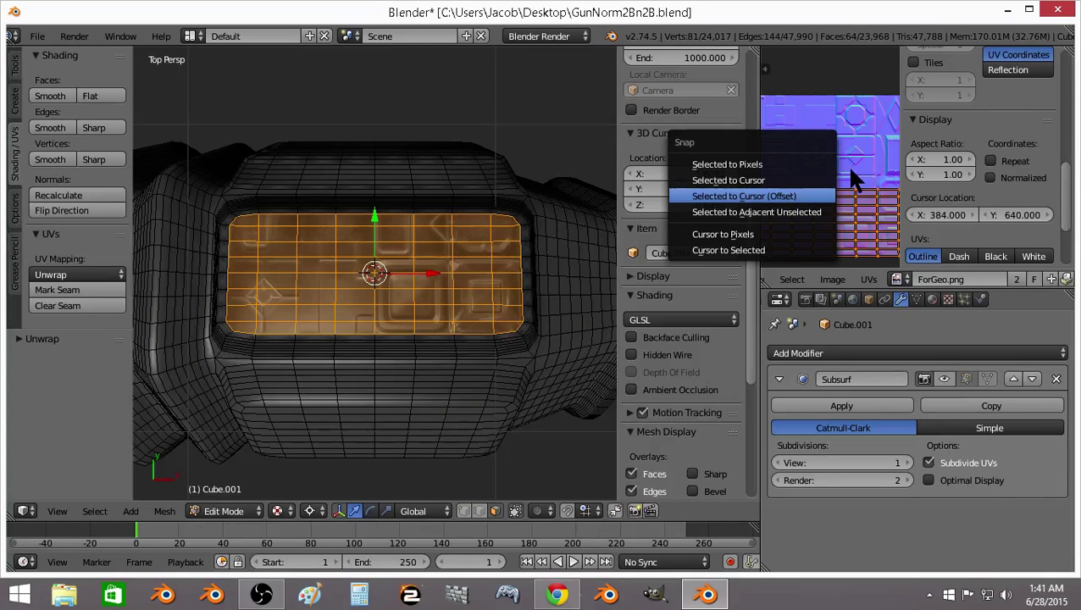
# Snap the top panel's UV island to the 2D cursor, rotate it 90° and scale it to 0.5
pyautogui.press('Return')
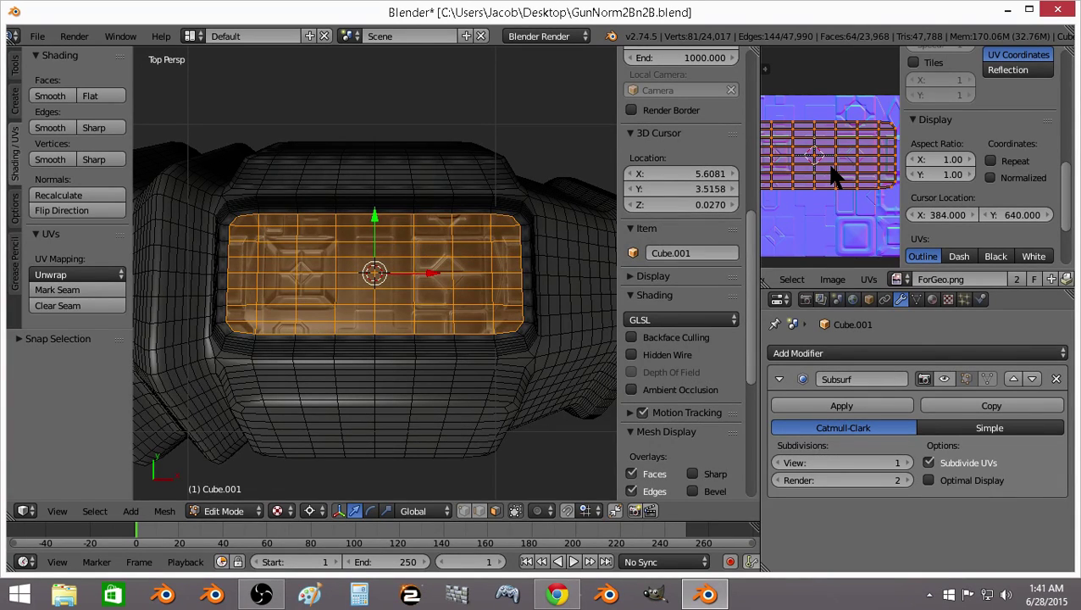
pyautogui.write('r90')
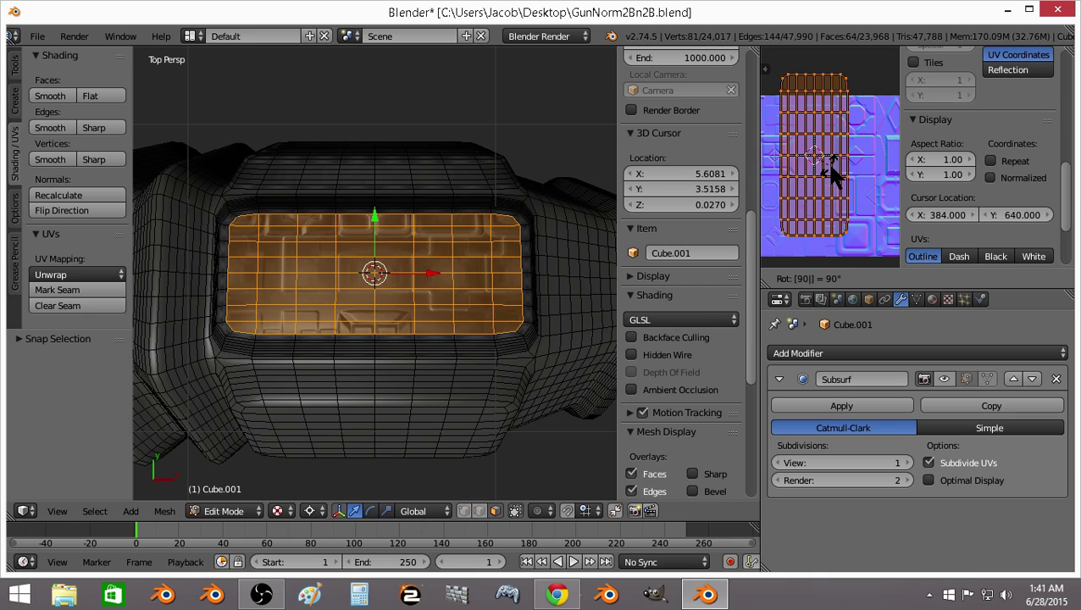
pyautogui.press('Return')
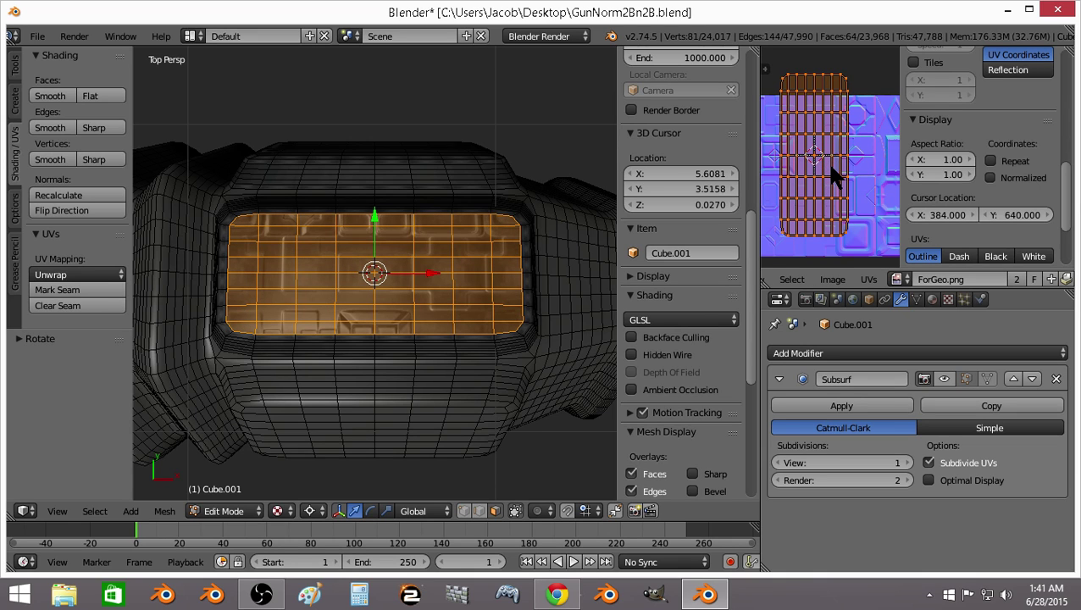
pyautogui.write('s.5')
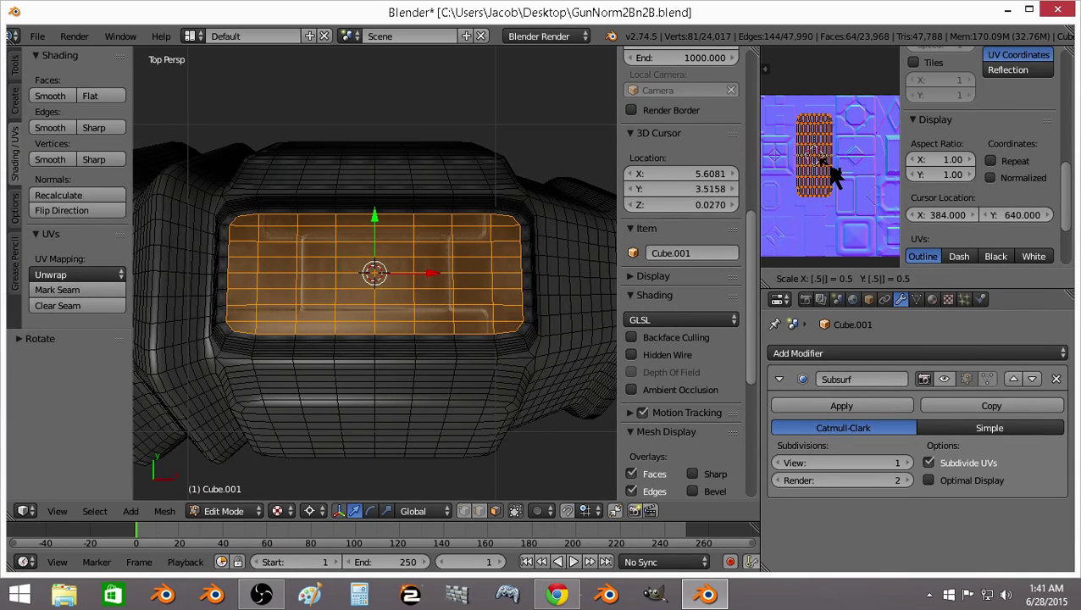
pyautogui.press('Return')
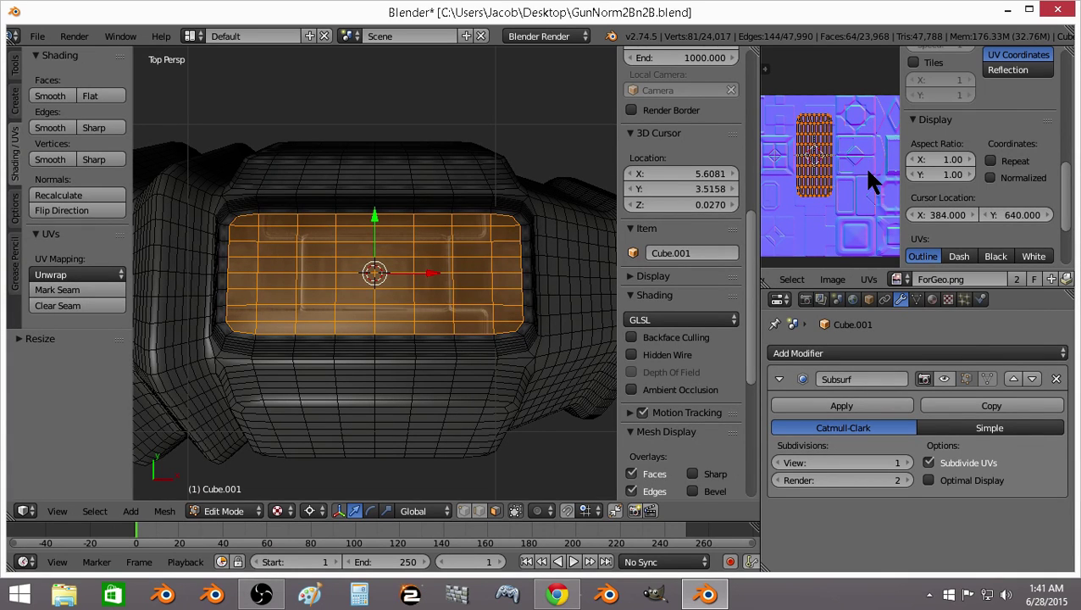
# Squash the UV island vertically to about half to fit the rounded panel tile
pyautogui.scroll(1, 863, 166)
pyautogui.scroll(1, 866, 170)
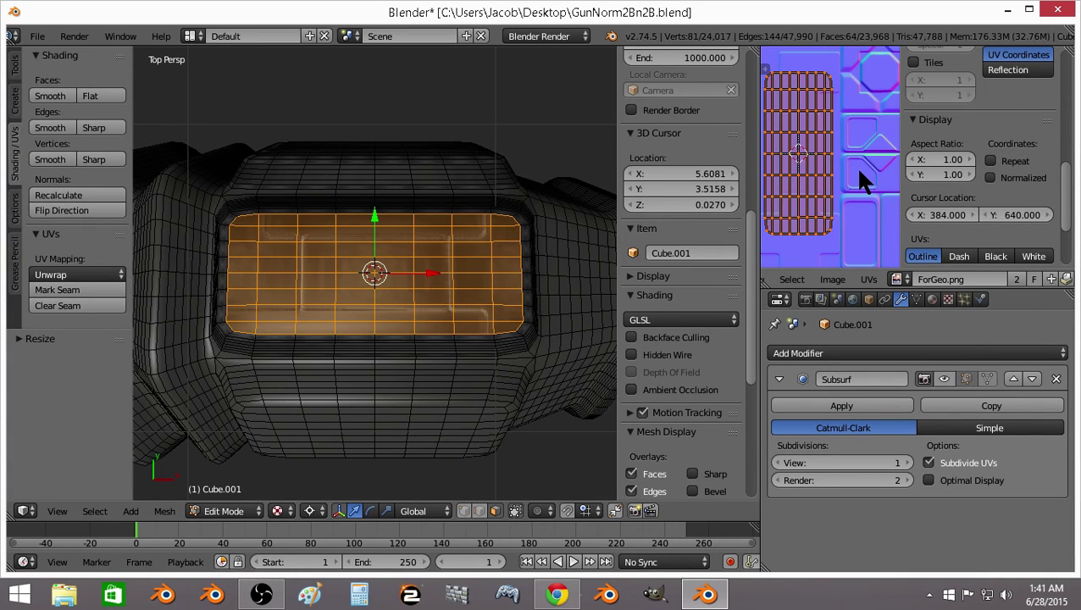
pyautogui.press('s')
pyautogui.press('y')
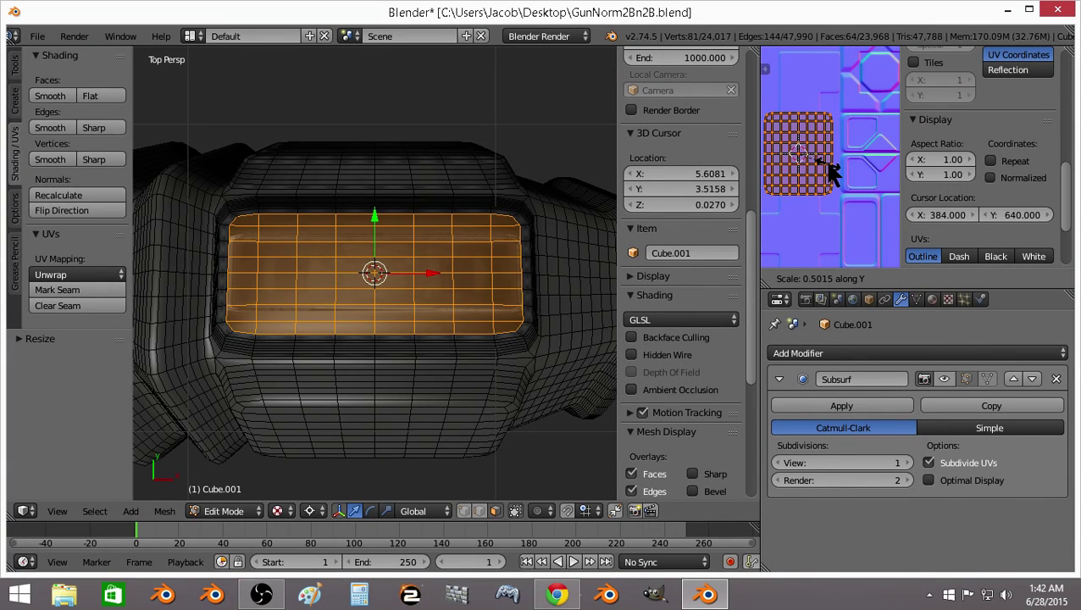
pyautogui.click(835, 174)
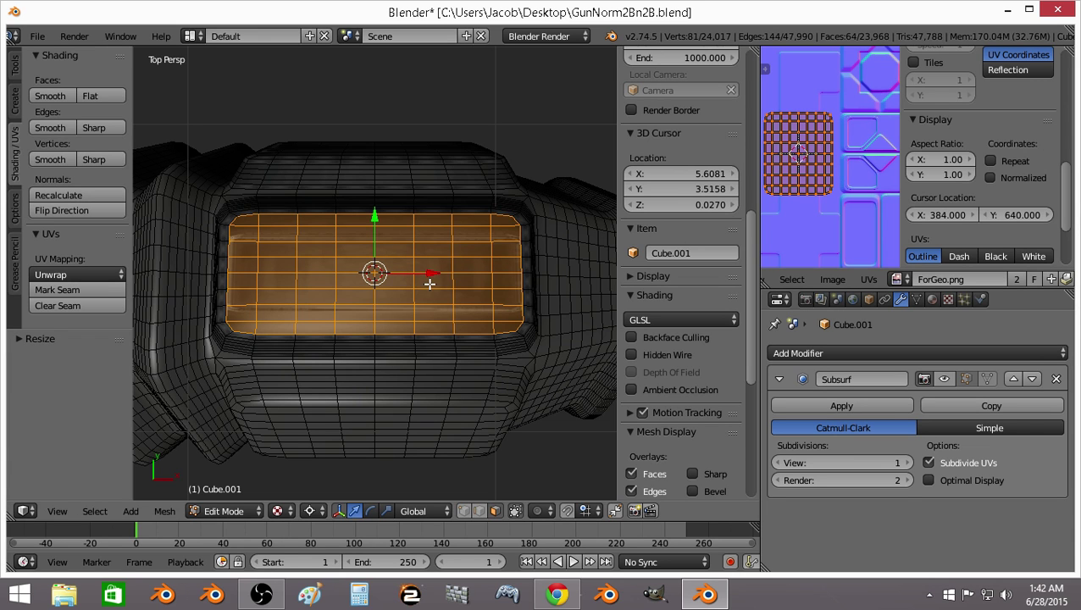
# Return to Object Mode and orbit to view the top panel's new detail at an angle
pyautogui.press('Tab')
pyautogui.moveTo(424, 217)
pyautogui.mouseDown(button='middle')
pyautogui.moveTo(333, 192)
pyautogui.moveTo(265, 127)
pyautogui.moveTo(377, 351)
pyautogui.moveTo(375, 279)
pyautogui.moveTo(198, 340)
pyautogui.moveTo(222, 364)
pyautogui.mouseUp(button='middle')
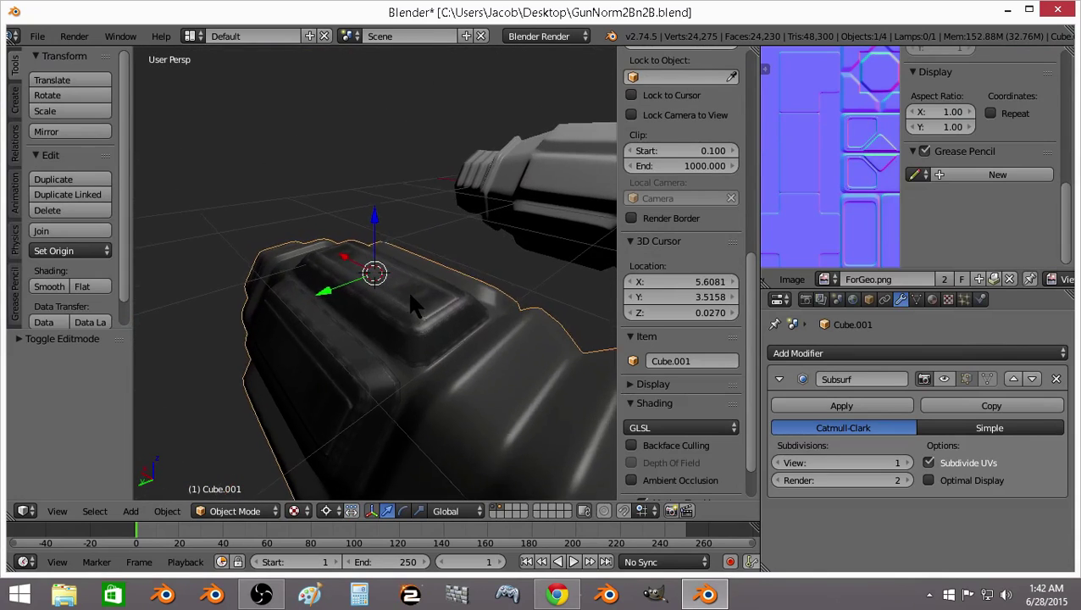